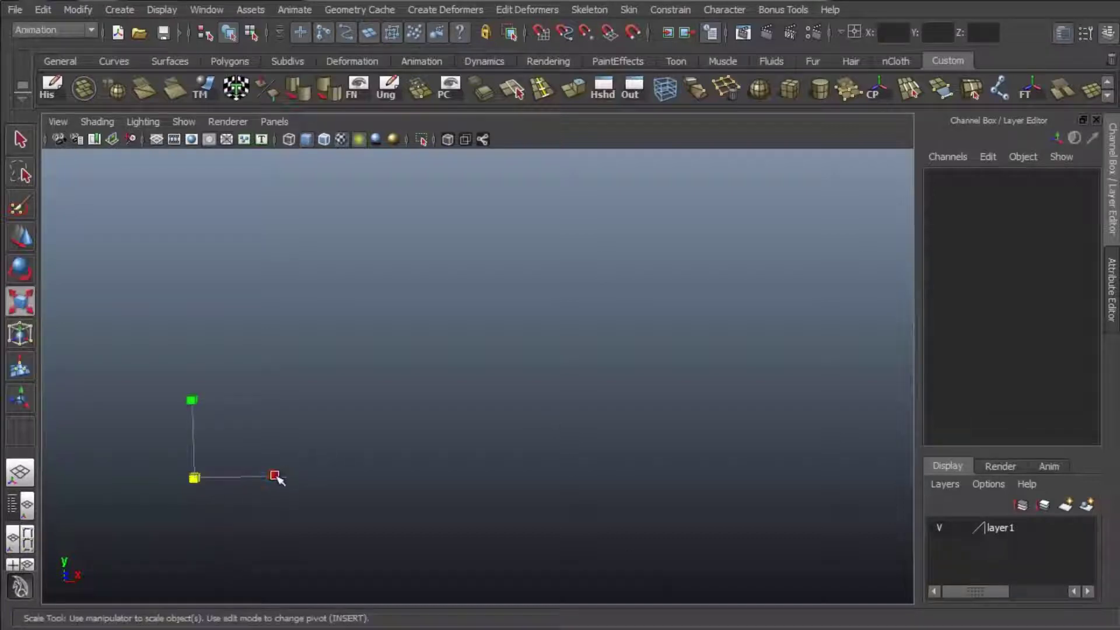
- Scale the Toolbelt text out along the X axis and rotate the logo text pieces into a readable orientation
{"action": "left_click_drag", "start_coordinate": [275, 474], "coordinate": [766, 432]}
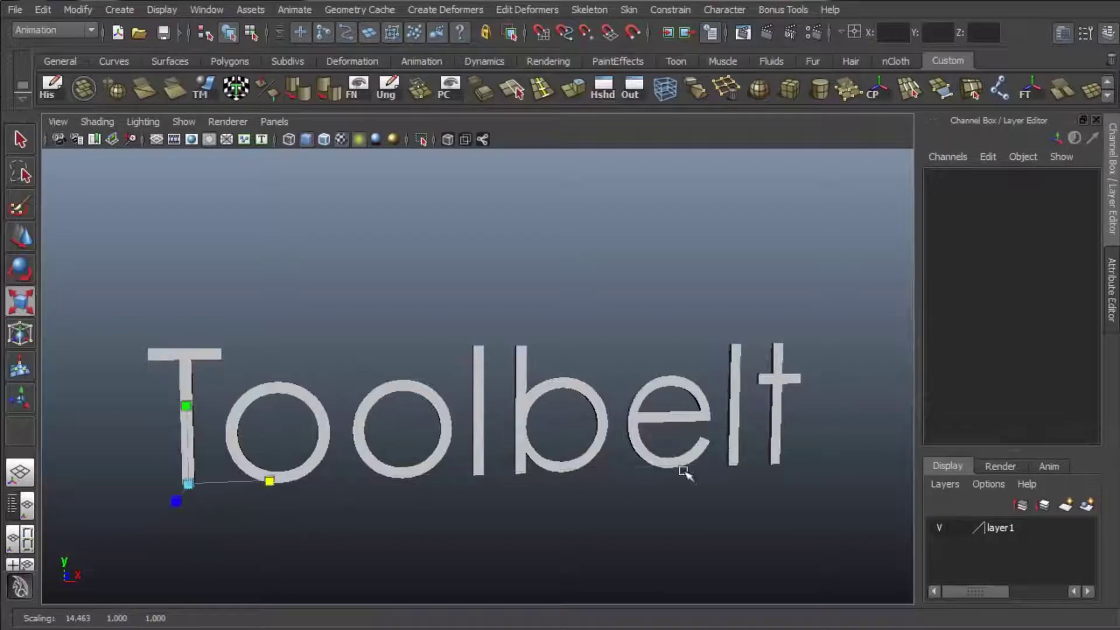
{"action": "left_click_drag", "start_coordinate": [670, 475], "coordinate": [752, 464], "text": "alt"}
{"action": "key", "text": "e"}
{"action": "middle_click_drag", "start_coordinate": [542, 400], "coordinate": [627, 353], "text": "alt"}
{"action": "left_click_drag", "start_coordinate": [605, 385], "coordinate": [554, 449], "text": "alt"}
{"action": "left_click_drag", "start_coordinate": [233, 453], "coordinate": [576, 312]}
{"action": "right_click_drag", "start_coordinate": [577, 313], "coordinate": [380, 345], "text": "alt"}
{"action": "left_click_drag", "start_coordinate": [417, 332], "coordinate": [381, 328], "text": "alt"}
- Reposition the text's pivot and move the text pieces so they form "the Maya Toolbelt" logo, with Toolbelt below Maya
{"action": "key", "text": "w"}
{"action": "middle_click_drag", "start_coordinate": [477, 301], "coordinate": [462, 359], "text": "alt"}
{"action": "key", "text": "Insert"}
{"action": "left_click_drag", "start_coordinate": [351, 487], "coordinate": [268, 324]}
{"action": "key", "text": "Insert"}
{"action": "left_click_drag", "start_coordinate": [265, 271], "coordinate": [296, 155]}
{"action": "key", "text": "q"}
{"action": "left_click_drag", "start_coordinate": [691, 377], "coordinate": [665, 400], "text": "alt"}
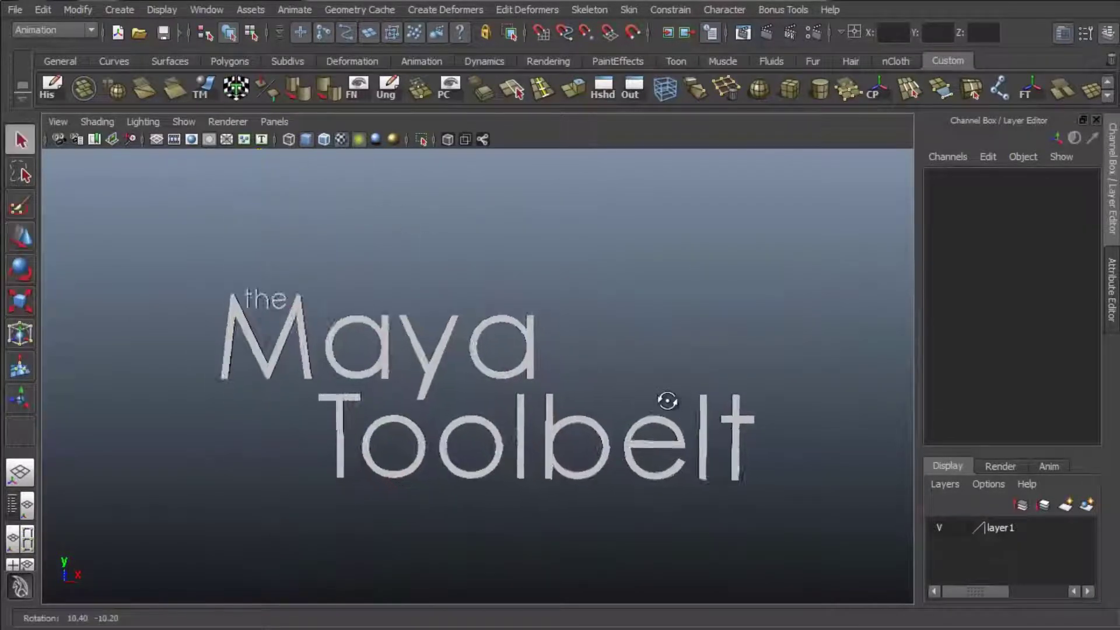
{"action": "right_click_drag", "start_coordinate": [664, 400], "coordinate": [734, 370], "text": "alt"}
{"action": "left_click_drag", "start_coordinate": [735, 370], "coordinate": [739, 331], "text": "alt"}
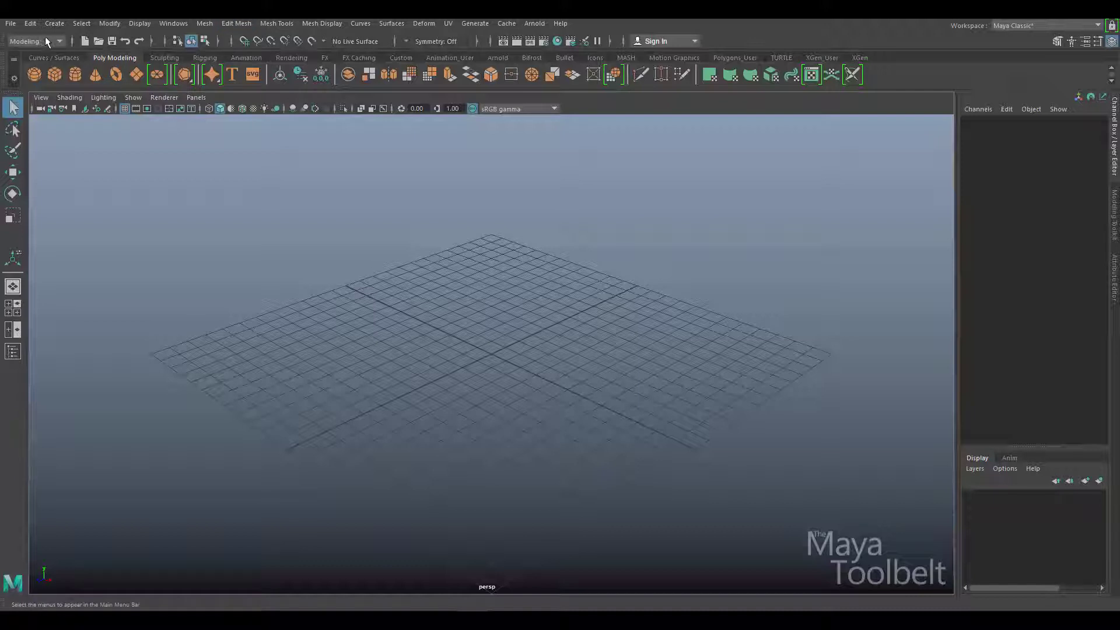
{"action": "left_click", "coordinate": [247, 25]}
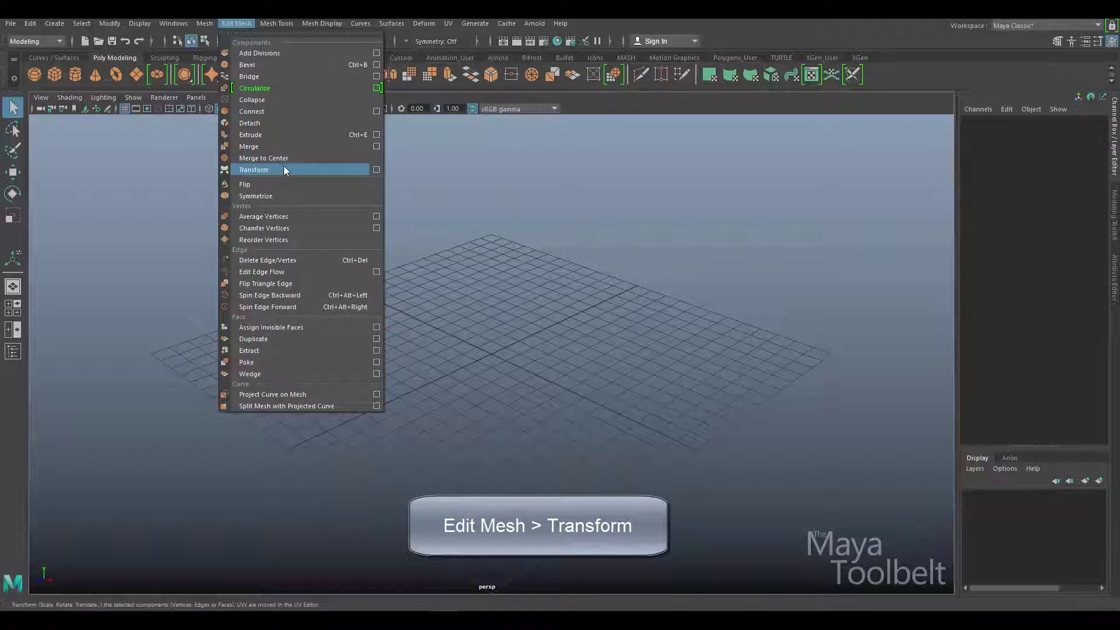
{"action": "left_click", "coordinate": [528, 290]}
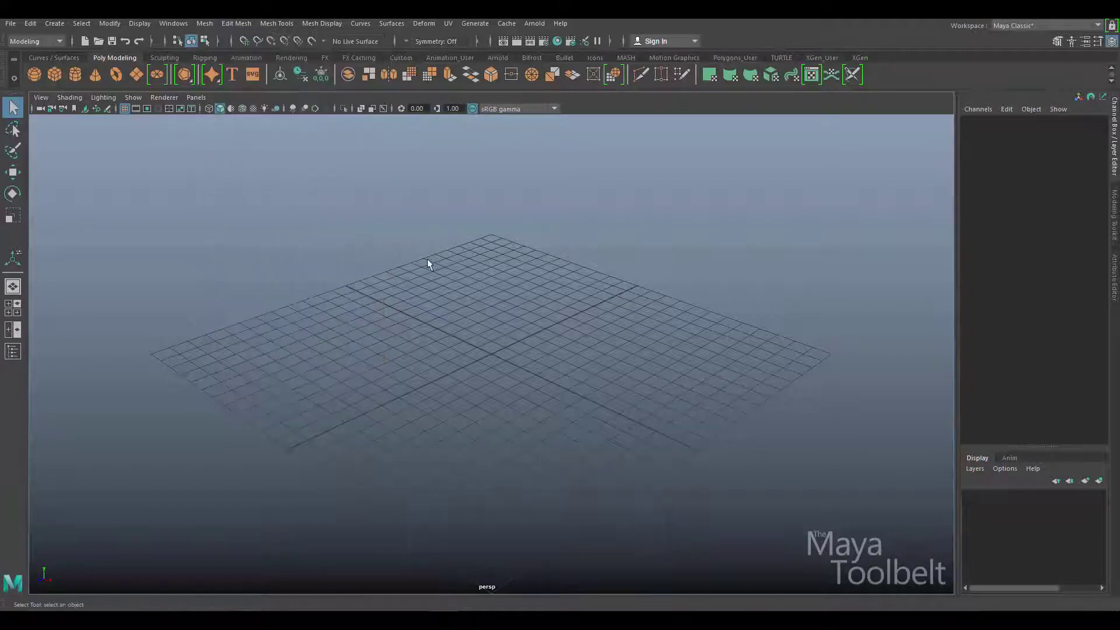
{"action": "left_click", "coordinate": [237, 24]}
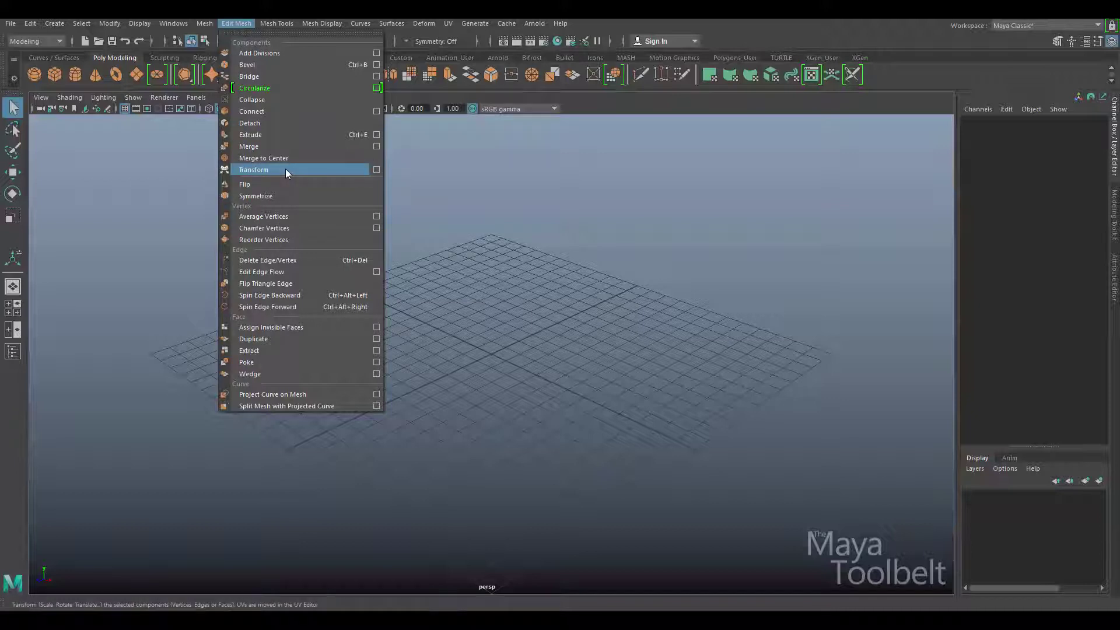
{"action": "left_click", "coordinate": [565, 285]}
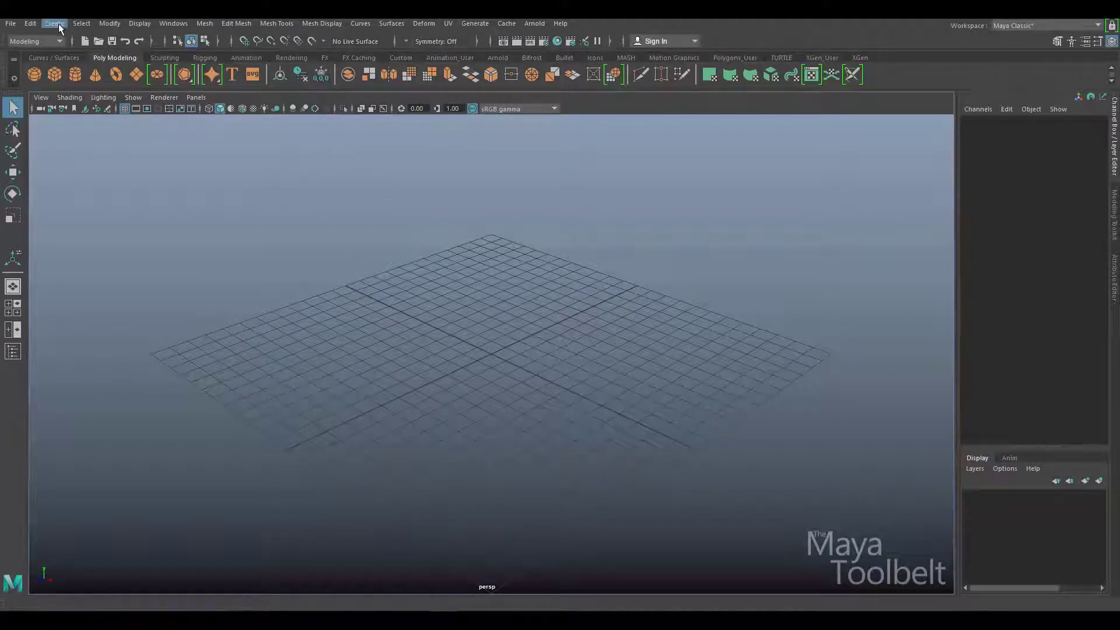
- Create a polygon sphere at the origin and scale it uniformly to about 4.53
{"action": "left_click", "coordinate": [59, 25]}
{"action": "mouse_move", "coordinate": [116, 64]}
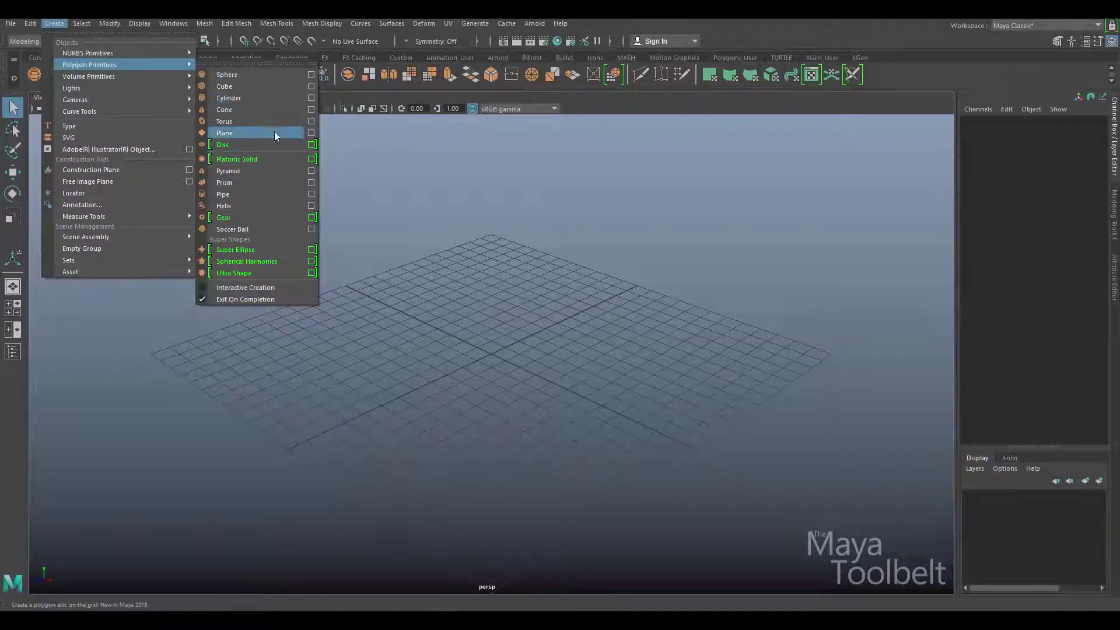
{"action": "left_click", "coordinate": [227, 75]}
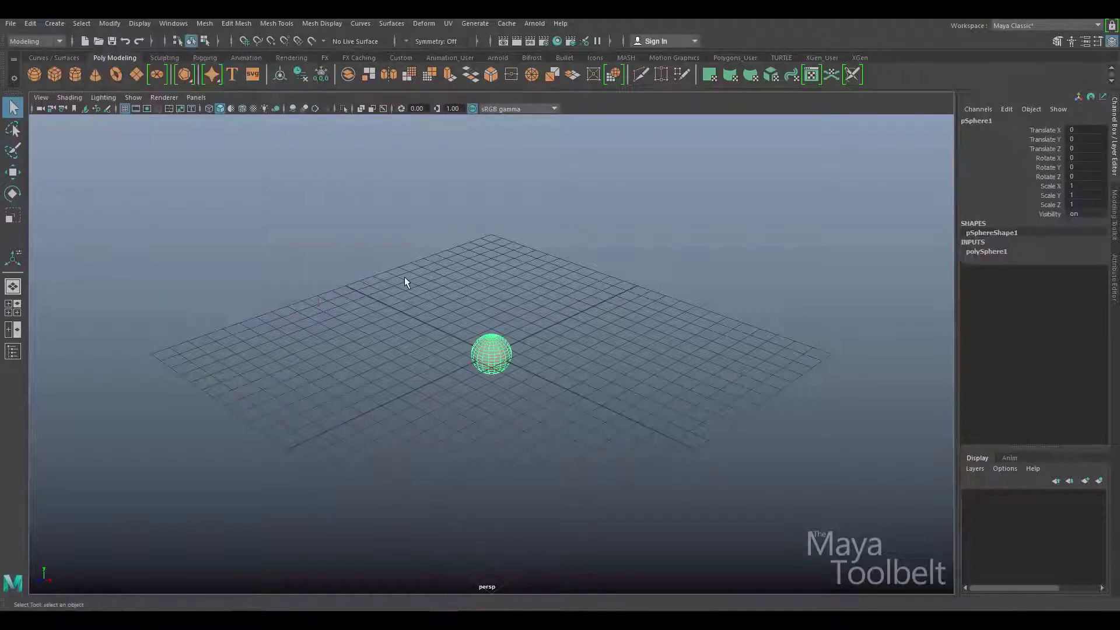
{"action": "key", "text": "r"}
{"action": "left_click_drag", "start_coordinate": [491, 354], "coordinate": [616, 343]}
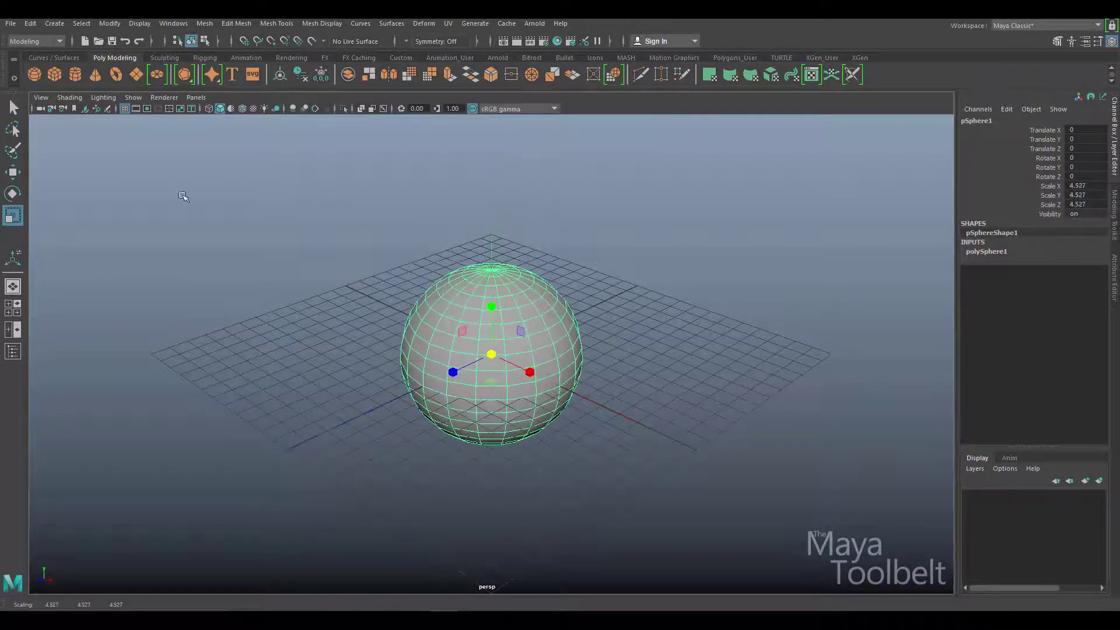
- Hide the viewport grid and activate the Move tool on the sphere
{"action": "left_click", "coordinate": [123, 107]}
{"action": "left_click_drag", "start_coordinate": [402, 287], "coordinate": [379, 363], "text": "alt"}
{"action": "key", "text": "w"}
{"action": "right_click_drag", "start_coordinate": [380, 365], "coordinate": [538, 369], "text": "alt"}
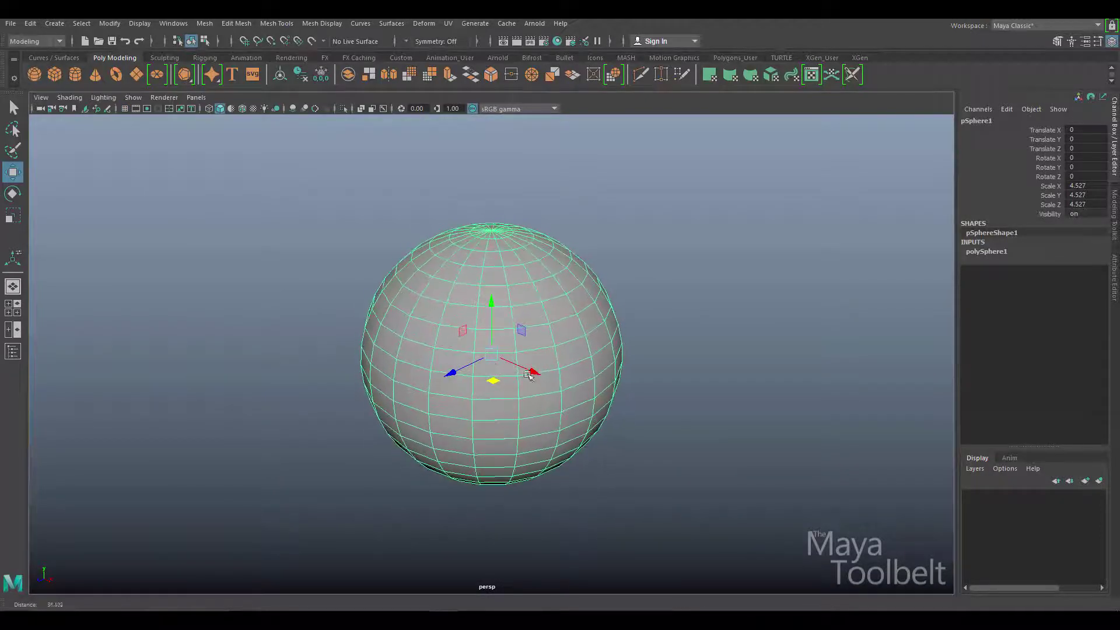
{"action": "left_click_drag", "start_coordinate": [538, 366], "coordinate": [449, 350], "text": "alt"}
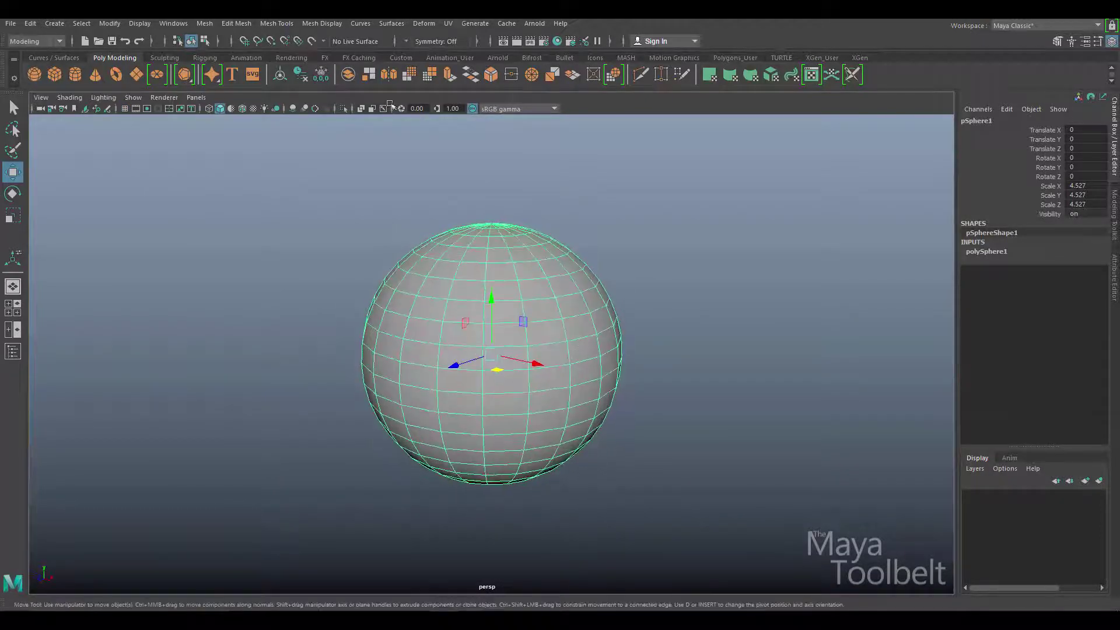
{"action": "left_click", "coordinate": [235, 23]}
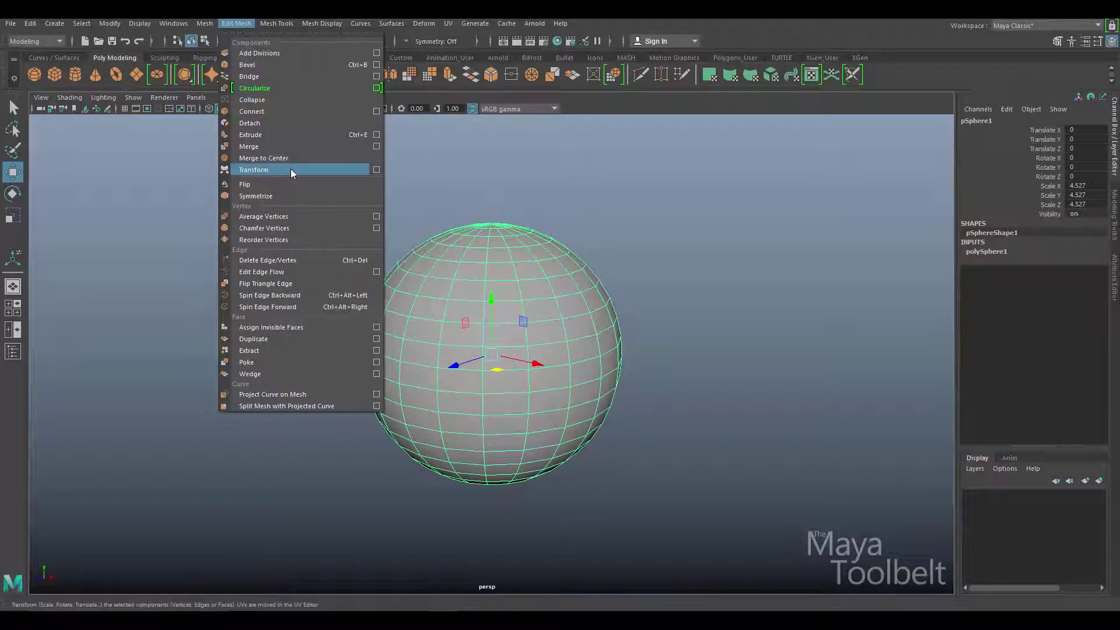
{"action": "left_click", "coordinate": [467, 280]}
- Switch the sphere to vertex component mode and select a large patch of vertices on one side
{"action": "left_click_drag", "start_coordinate": [576, 265], "coordinate": [508, 271], "text": "alt"}
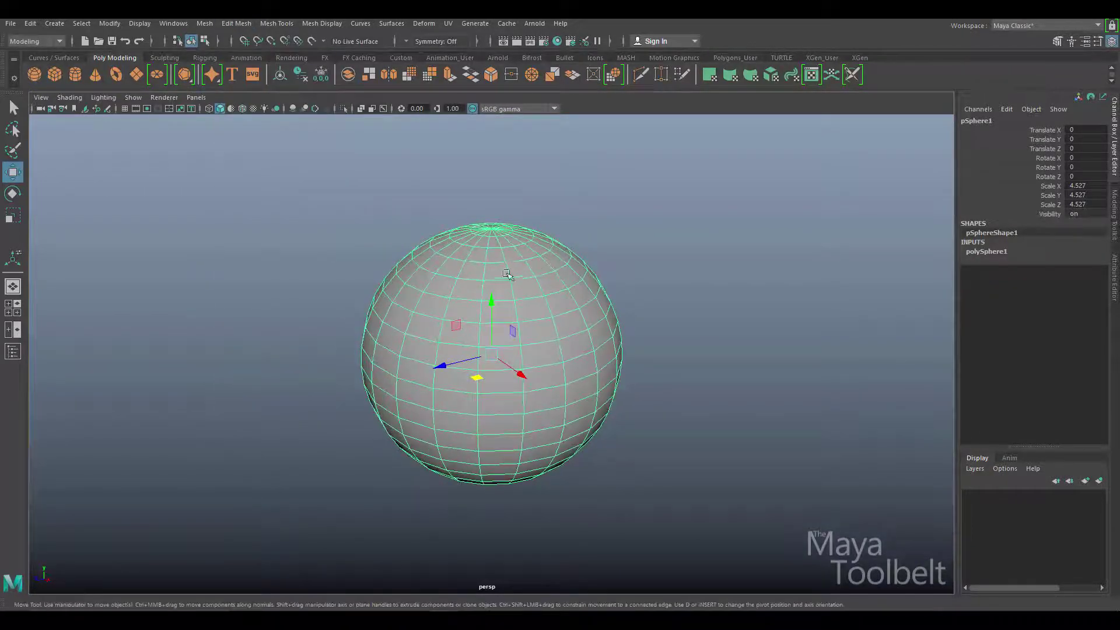
{"action": "right_click_drag", "start_coordinate": [507, 257], "coordinate": [444, 257]}
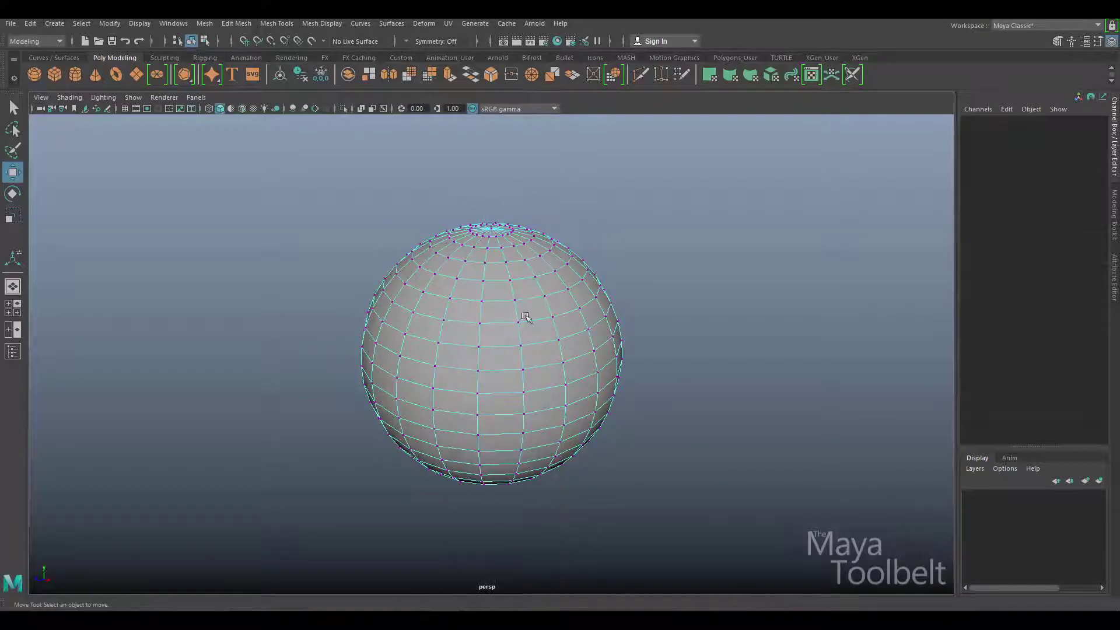
{"action": "left_click_drag", "start_coordinate": [559, 324], "coordinate": [612, 282], "text": "alt"}
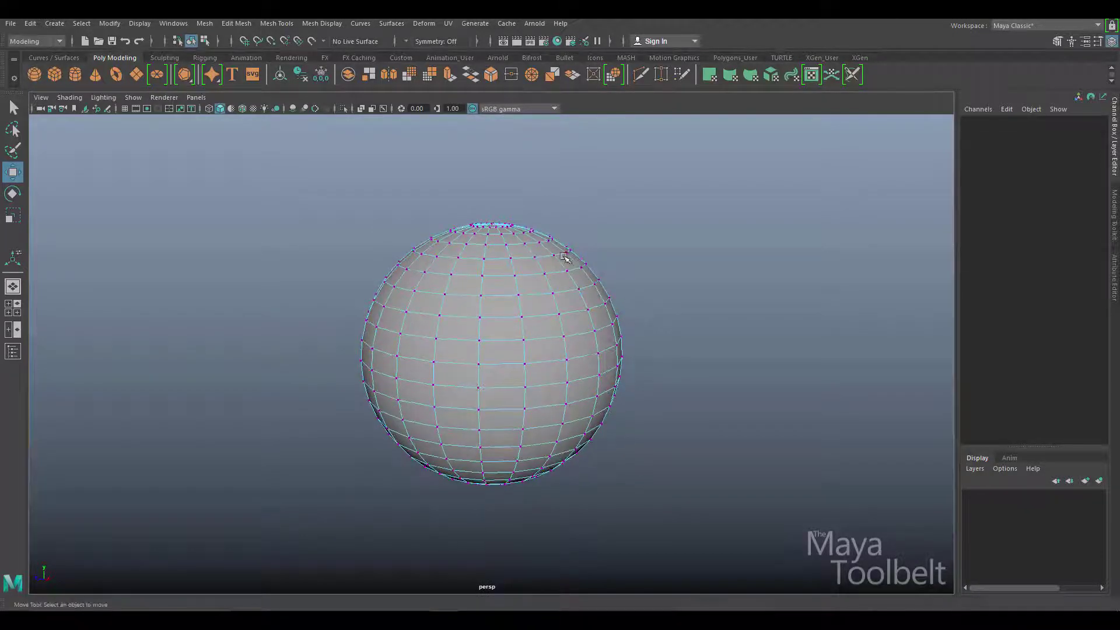
{"action": "left_click_drag", "start_coordinate": [707, 200], "coordinate": [481, 357]}
{"action": "left_click_drag", "start_coordinate": [358, 257], "coordinate": [435, 284]}
{"action": "left_click_drag", "start_coordinate": [403, 221], "coordinate": [569, 293]}
{"action": "left_click_drag", "start_coordinate": [689, 201], "coordinate": [507, 430]}
{"action": "left_click_drag", "start_coordinate": [737, 217], "coordinate": [570, 408]}
{"action": "left_click_drag", "start_coordinate": [718, 411], "coordinate": [613, 439], "text": "alt"}
- Apply the mesh Transform command to the selected vertices and examine its local manipulator from several angles
{"action": "left_click", "coordinate": [240, 24]}
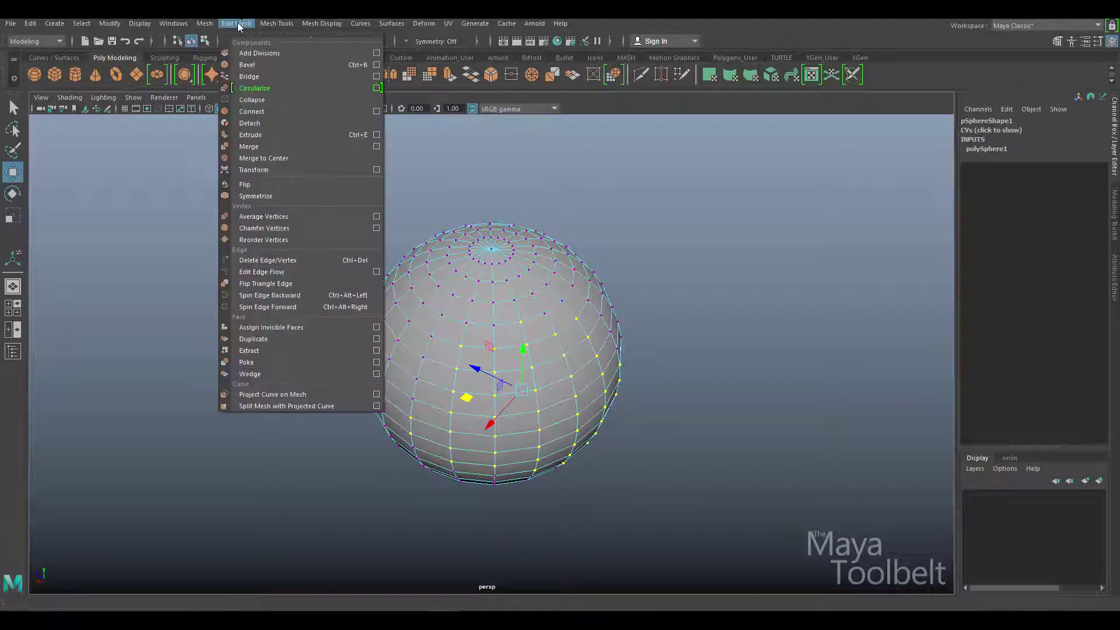
{"action": "left_click", "coordinate": [261, 169]}
{"action": "left_click_drag", "start_coordinate": [313, 352], "coordinate": [638, 331], "text": "alt"}
{"action": "left_click_drag", "start_coordinate": [547, 363], "coordinate": [591, 350], "text": "alt"}
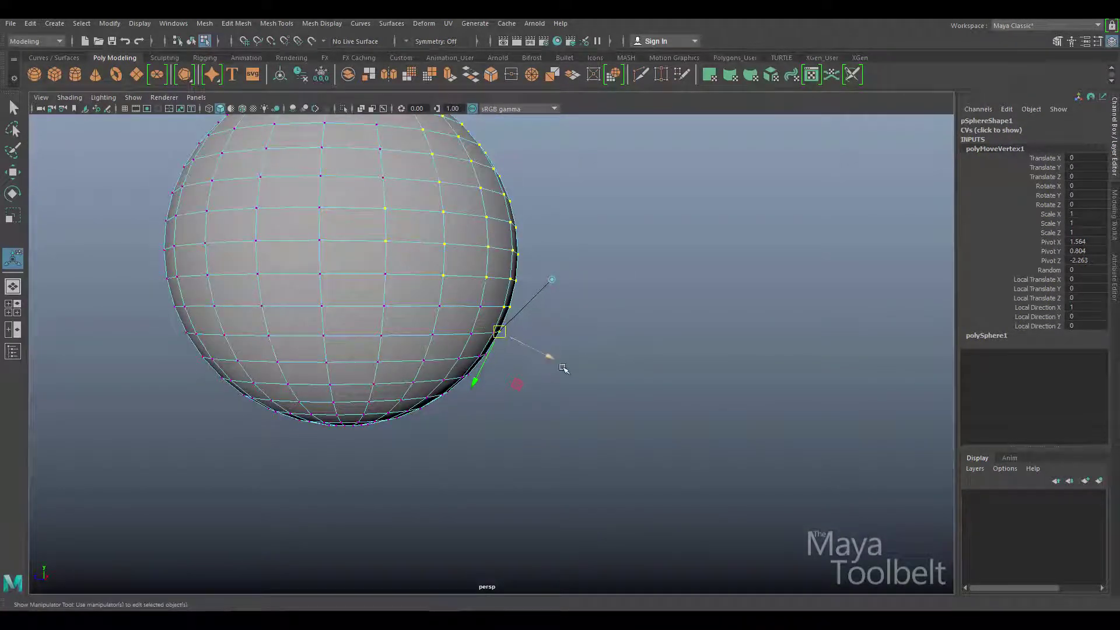
{"action": "left_click_drag", "start_coordinate": [667, 320], "coordinate": [547, 241], "text": "alt"}
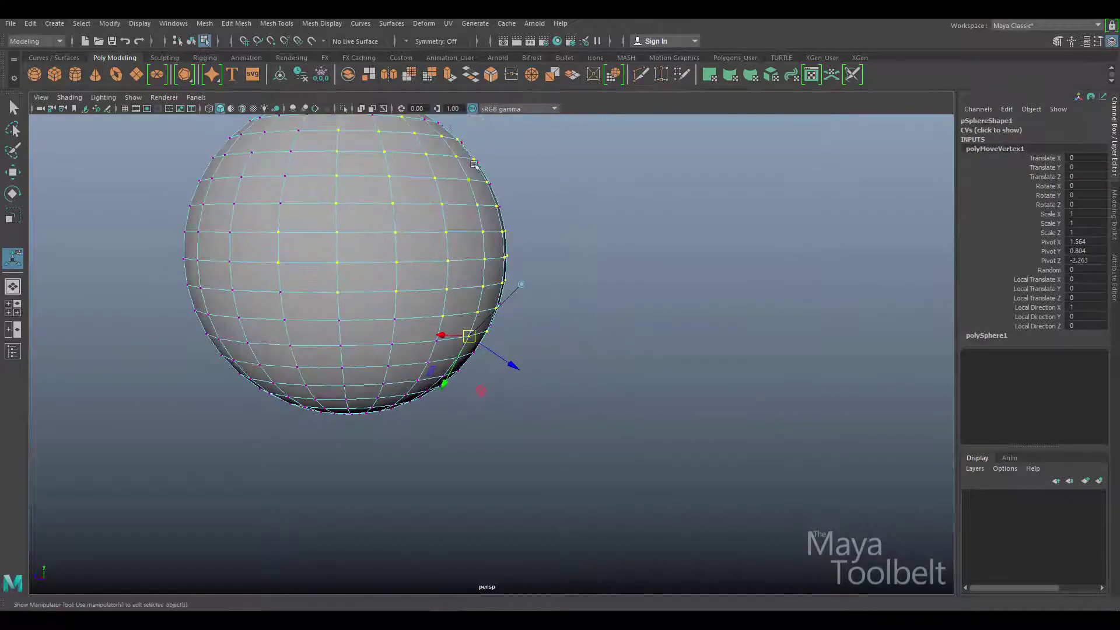
{"action": "left_click_drag", "start_coordinate": [597, 318], "coordinate": [521, 330], "text": "alt"}
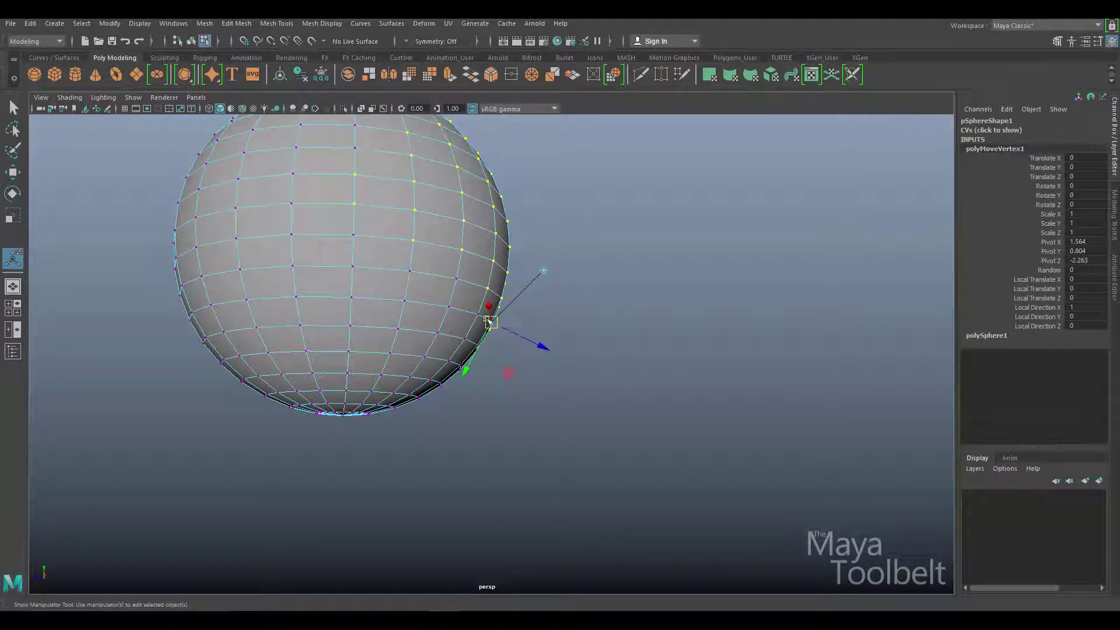
{"action": "left_click_drag", "start_coordinate": [595, 337], "coordinate": [490, 332], "text": "alt"}
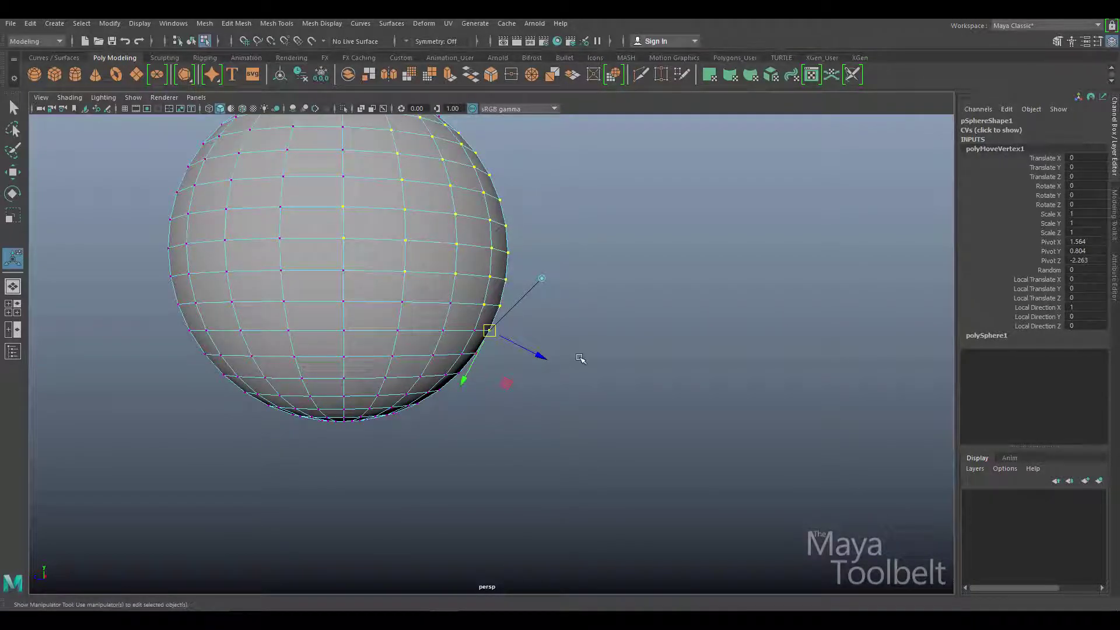
{"action": "left_click_drag", "start_coordinate": [643, 279], "coordinate": [602, 340], "text": "alt"}
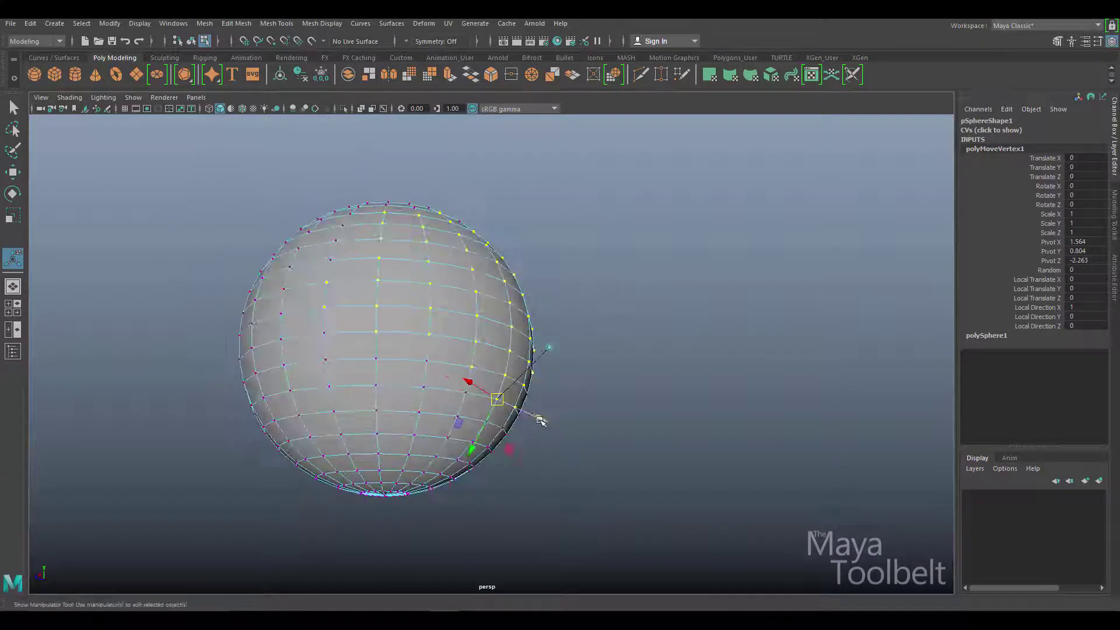
- Try pulling the selected vertices outward along their normals to a Local Translate Z of 1.334, and further to 2.881
{"action": "left_click_drag", "start_coordinate": [546, 418], "coordinate": [532, 328], "text": "alt"}
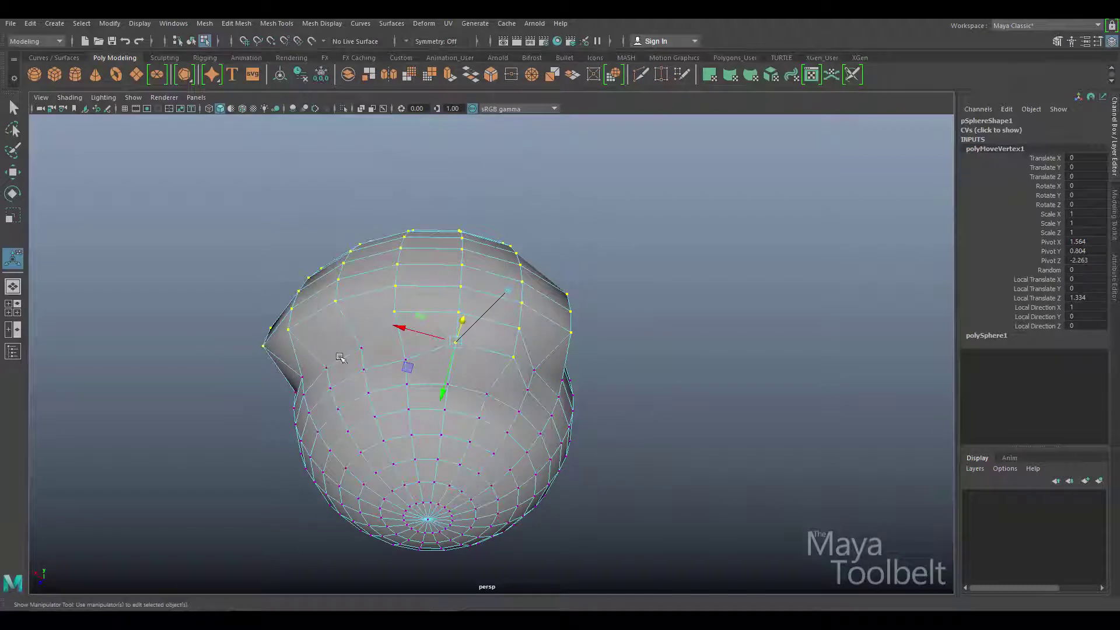
{"action": "left_click_drag", "start_coordinate": [341, 362], "coordinate": [267, 270], "text": "alt"}
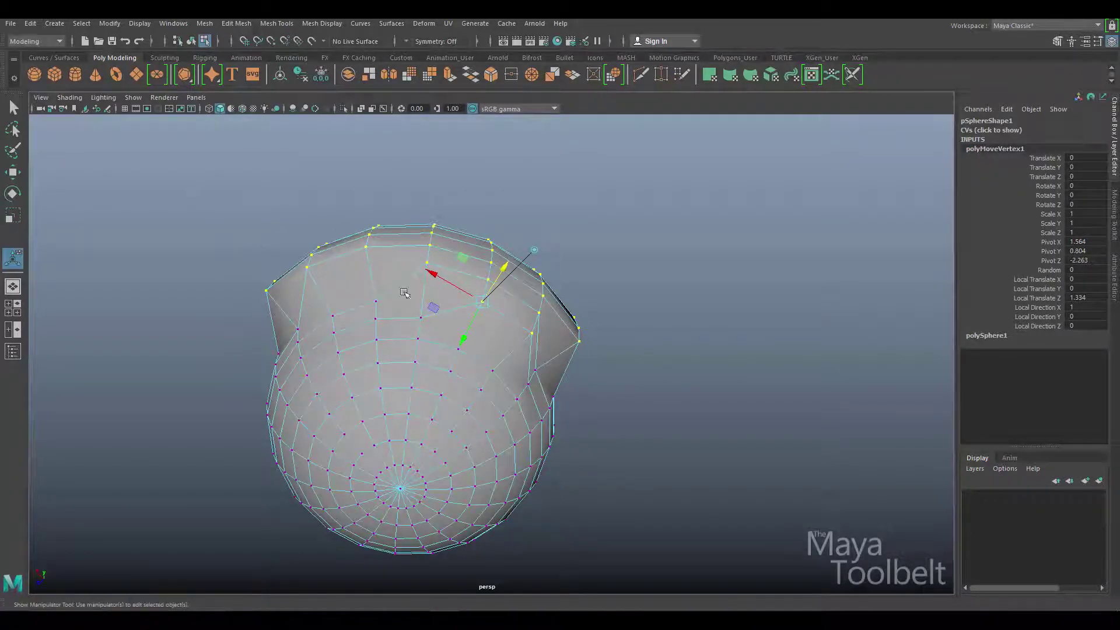
{"action": "left_click_drag", "start_coordinate": [441, 292], "coordinate": [528, 298], "text": "alt"}
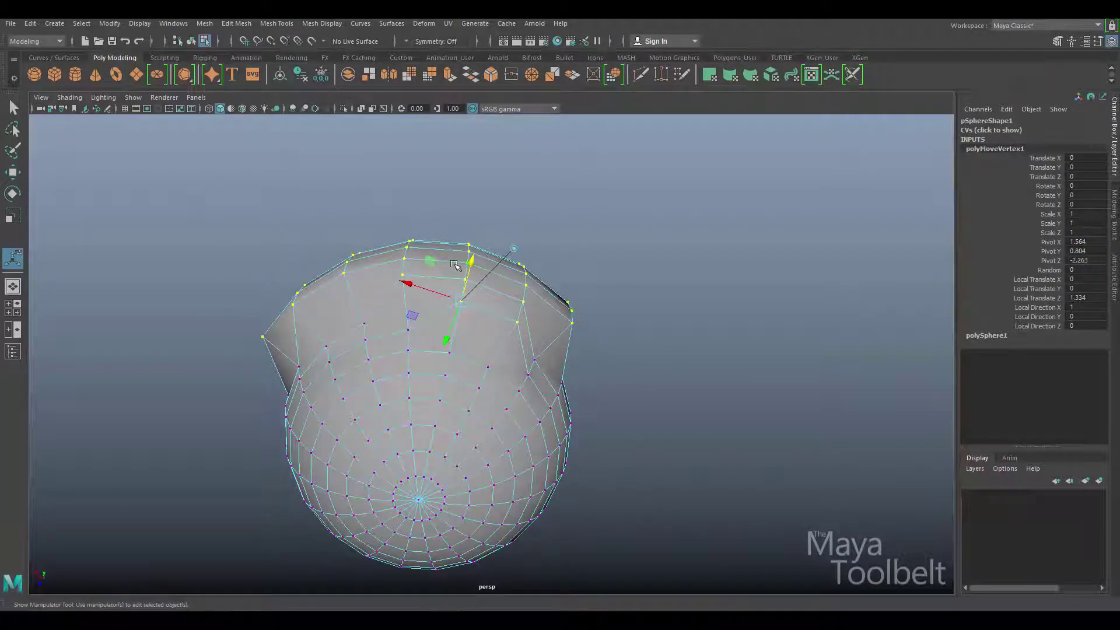
{"action": "left_click_drag", "start_coordinate": [474, 262], "coordinate": [494, 207]}
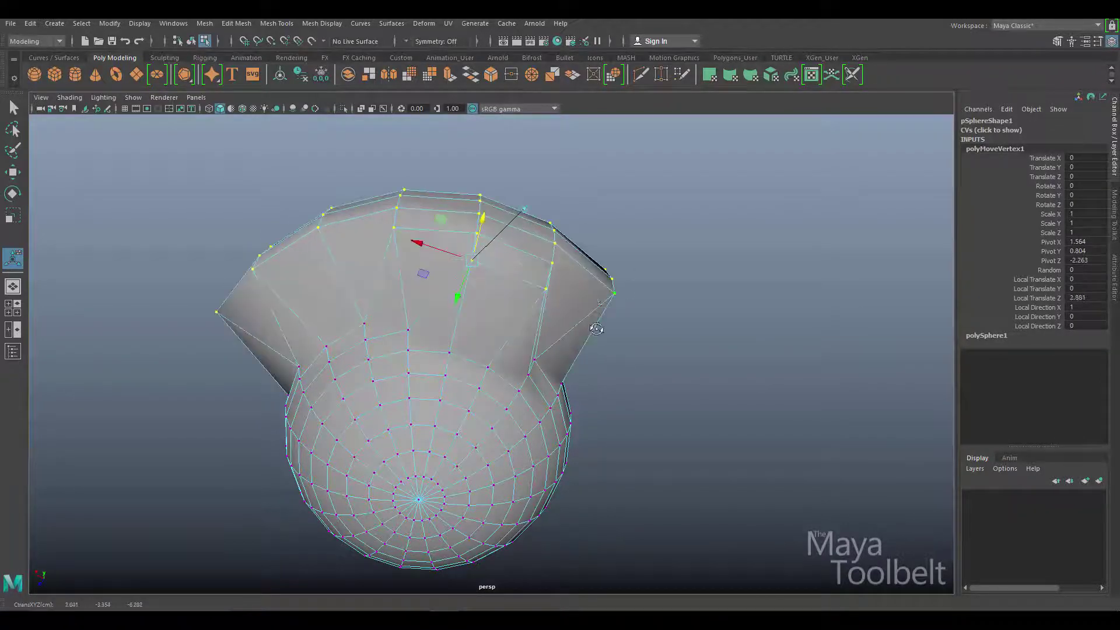
{"action": "left_click_drag", "start_coordinate": [605, 339], "coordinate": [569, 357], "text": "alt"}
- Undo the Local Translate Z offsets on the selected vertices
{"action": "key", "text": "ctrl+z"}
{"action": "key", "text": "ctrl+z"}
{"action": "key", "text": "ctrl+z"}
{"action": "key", "text": "ctrl+z"}
{"action": "key", "text": "ctrl+z"}
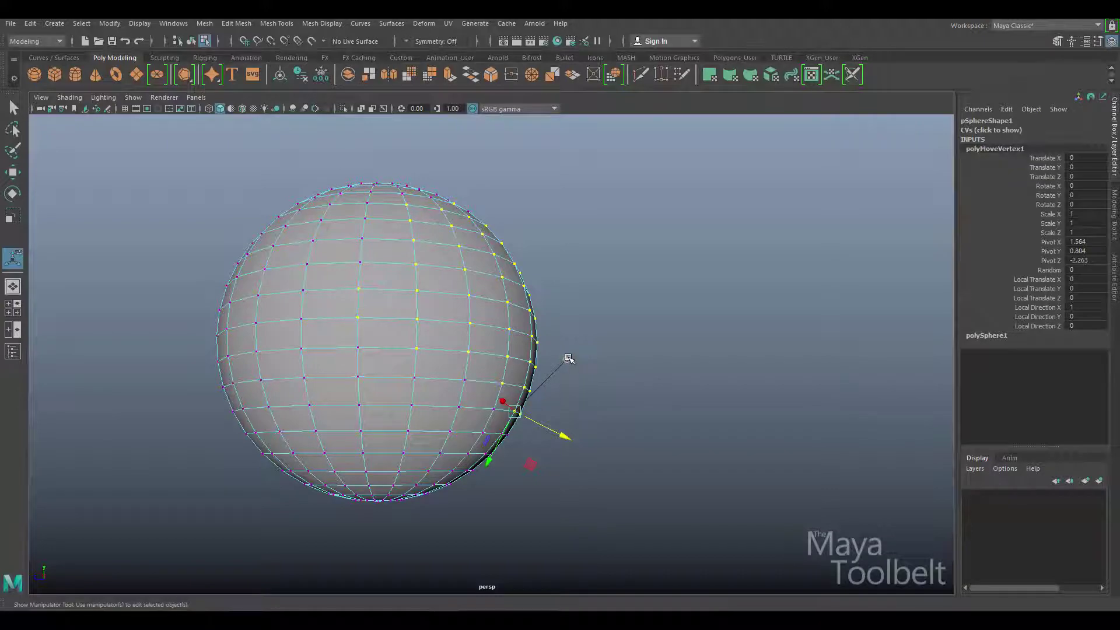
- Switch the Transform manipulator to world space, back to local, and to world space again to compare the handles
{"action": "left_click", "coordinate": [568, 357]}
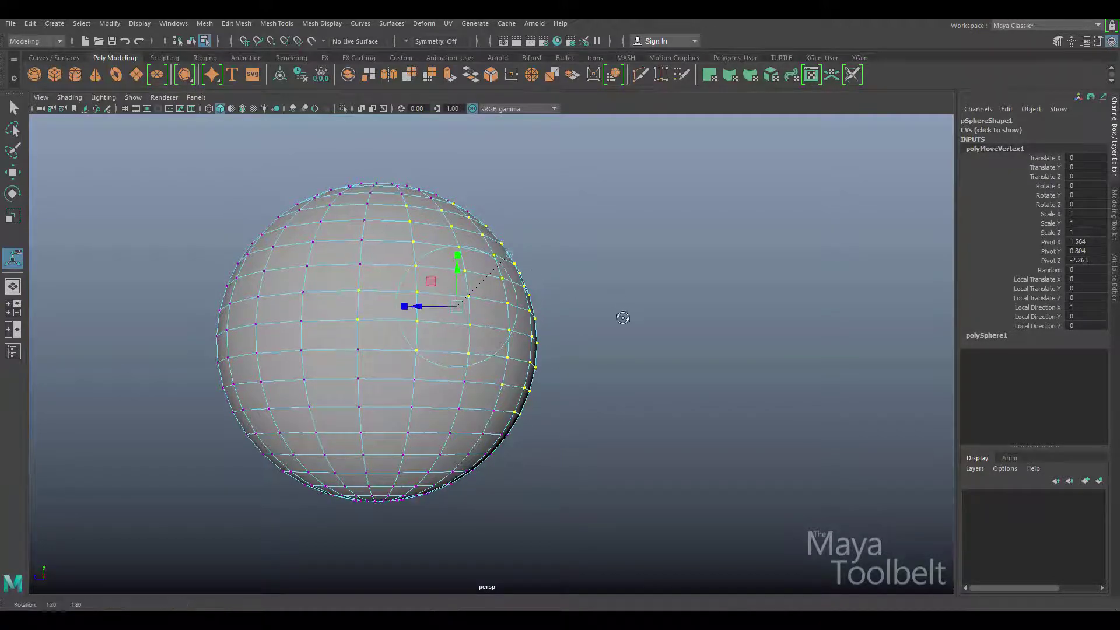
{"action": "mouse_move", "coordinate": [612, 318]}
{"action": "middle_mouse_down"}
{"action": "mouse_move", "coordinate": [515, 335]}
{"action": "mouse_move", "coordinate": [577, 391]}
{"action": "mouse_move", "coordinate": [628, 370]}
{"action": "mouse_move", "coordinate": [657, 327]}
{"action": "mouse_move", "coordinate": [612, 303]}
{"action": "middle_mouse_up"}
{"action": "left_click", "coordinate": [527, 263]}
{"action": "middle_click_drag", "start_coordinate": [590, 422], "coordinate": [590, 407]}
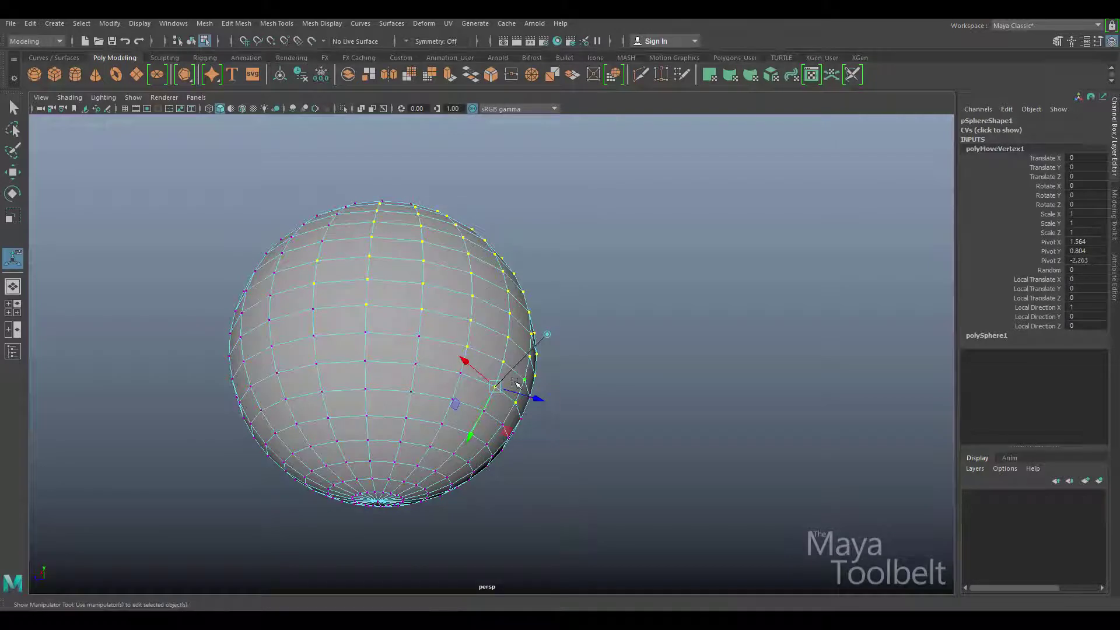
{"action": "middle_click_drag", "start_coordinate": [604, 375], "coordinate": [623, 376]}
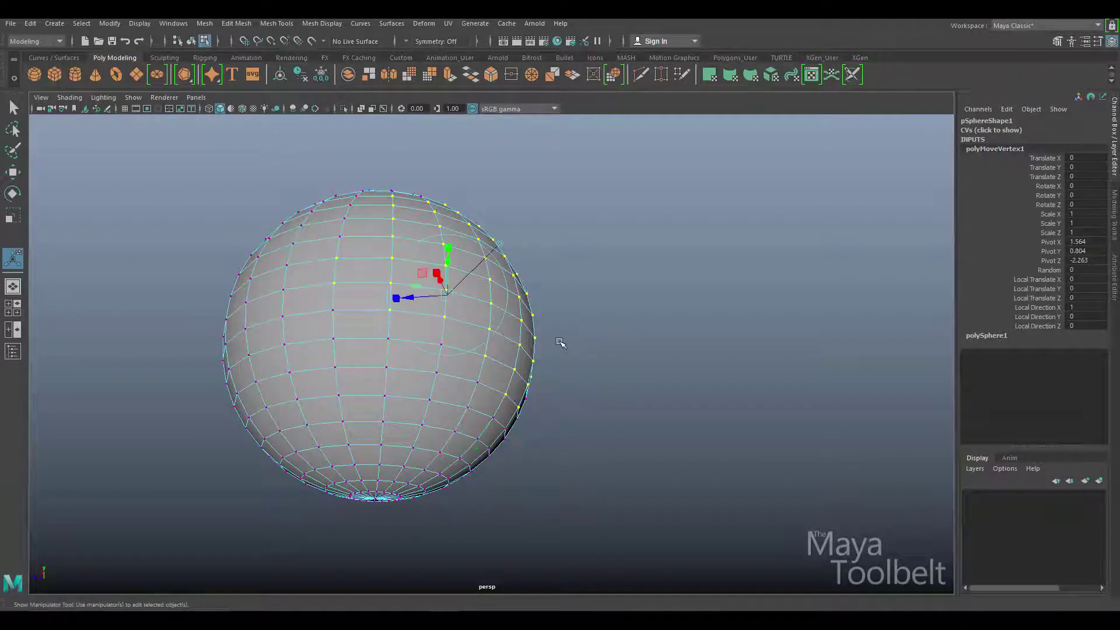
{"action": "middle_click_drag", "start_coordinate": [595, 310], "coordinate": [420, 305]}
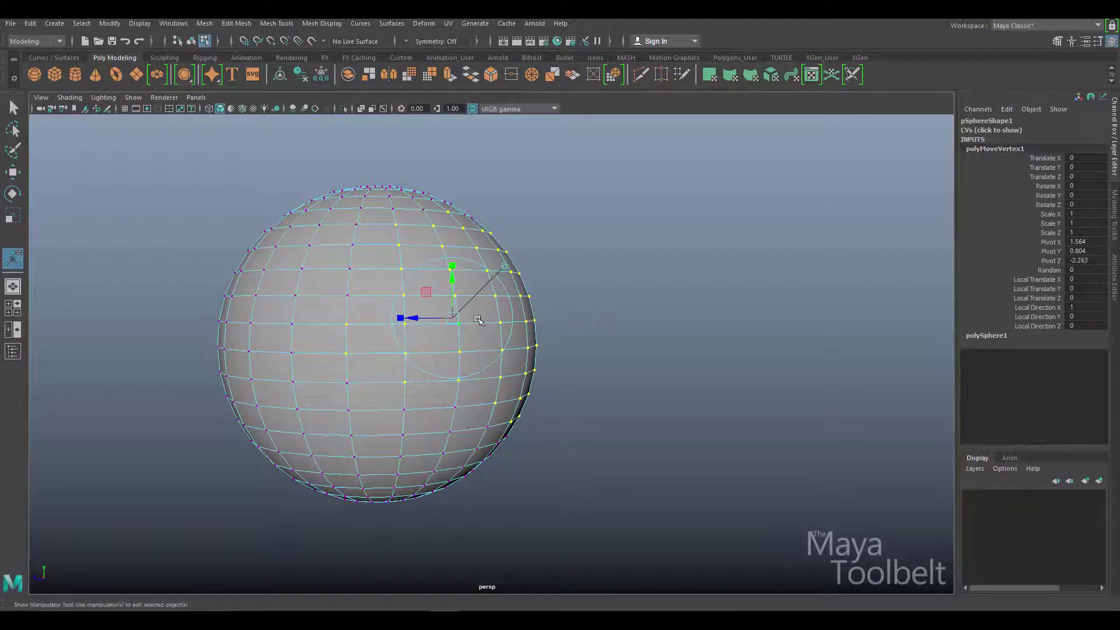
- Try moving the selected vertices along the world Z axis with the Transform manipulator, and undo the move
{"action": "middle_click_drag", "start_coordinate": [572, 287], "coordinate": [403, 356]}
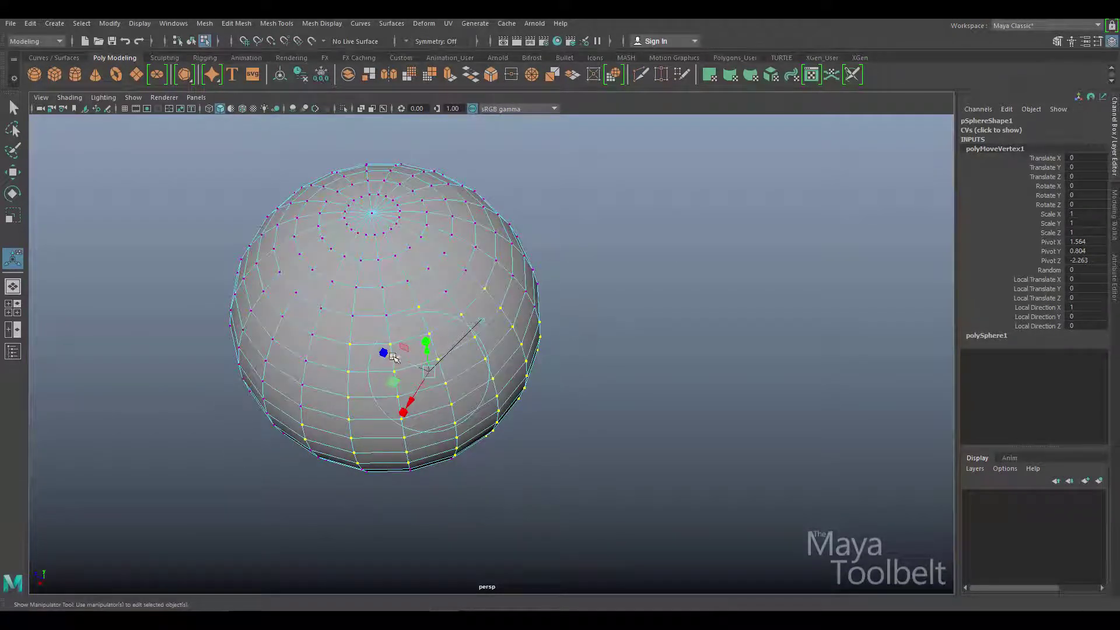
{"action": "left_click_drag", "start_coordinate": [403, 359], "coordinate": [462, 339]}
{"action": "key", "text": "ctrl+z"}
- Toggle the Transform manipulator to local space and return it to world space
{"action": "left_click_drag", "start_coordinate": [623, 359], "coordinate": [690, 340], "text": "alt"}
{"action": "left_click_drag", "start_coordinate": [635, 390], "coordinate": [573, 275], "text": "alt"}
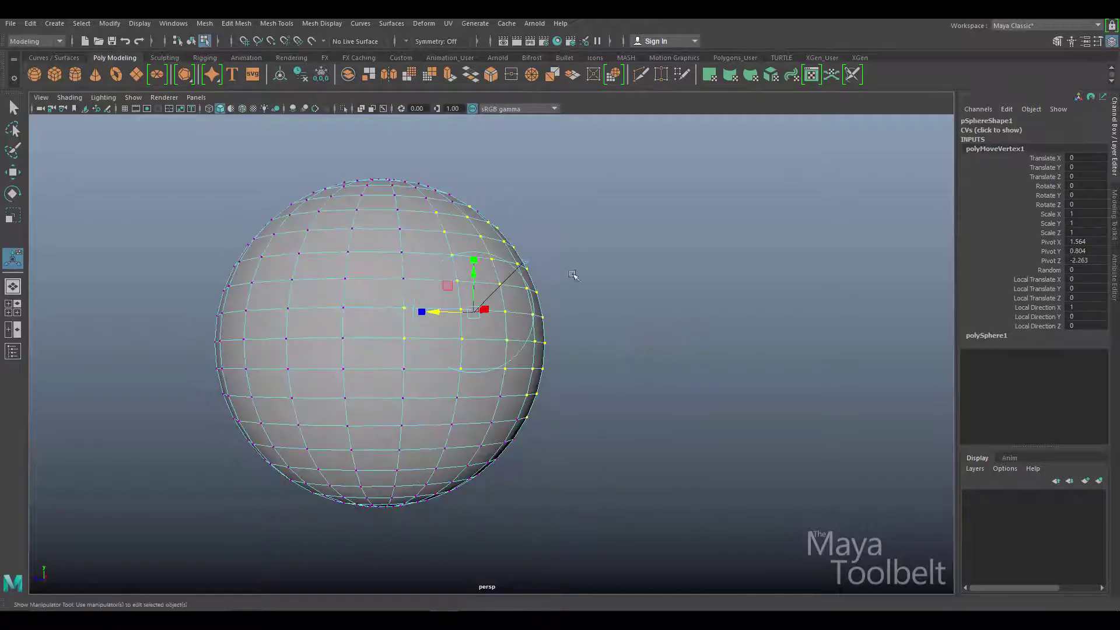
{"action": "left_click", "coordinate": [524, 260]}
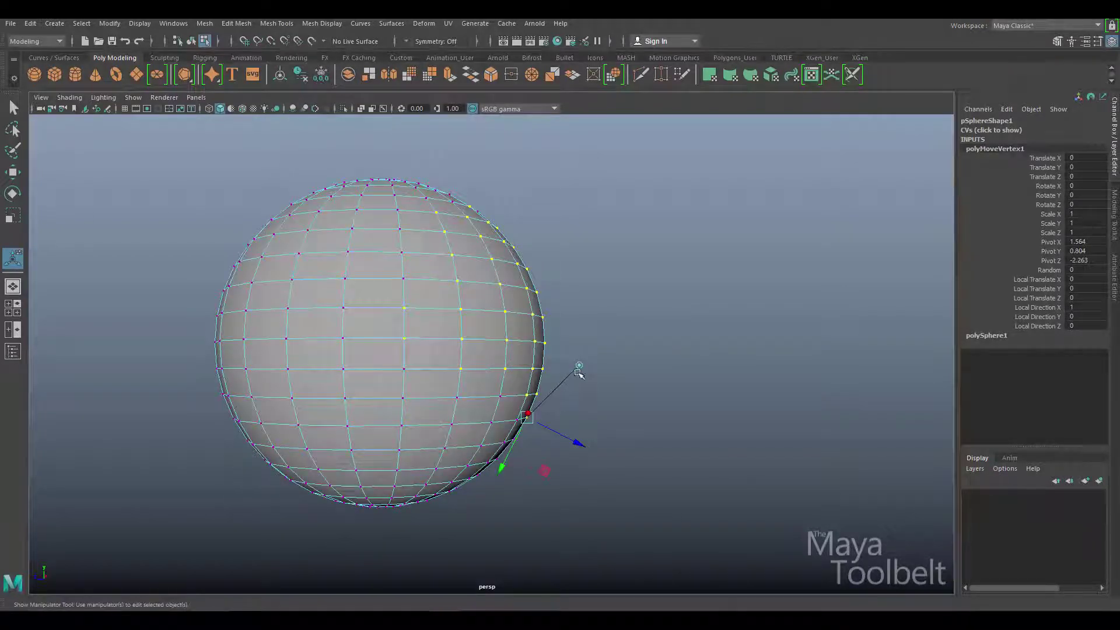
{"action": "key", "text": "ctrl+z"}
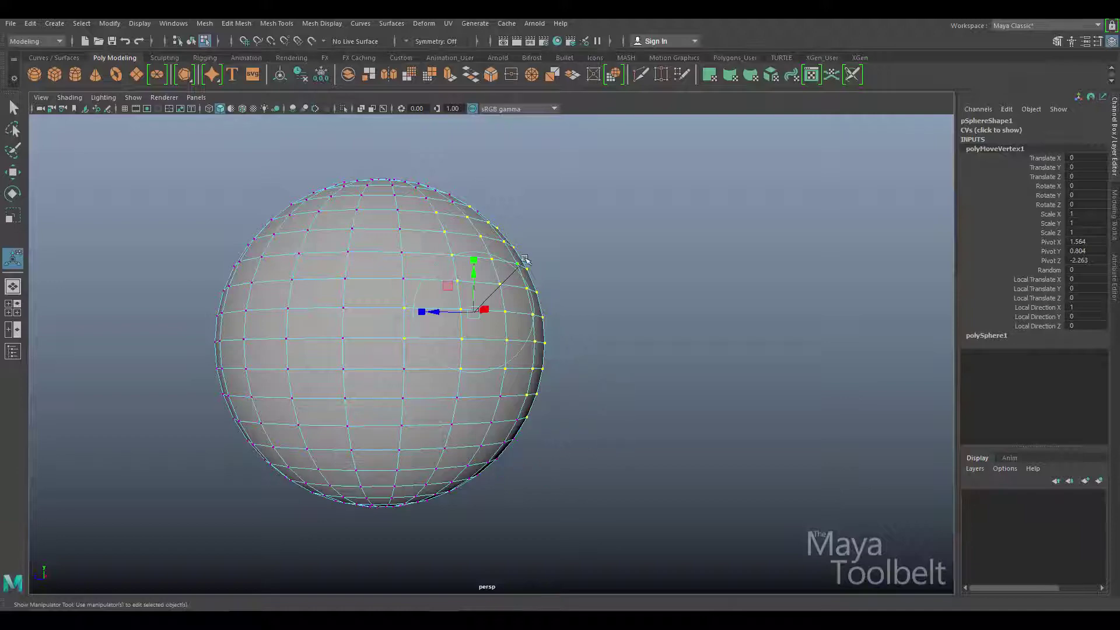
- Try moving the selected vertices about 2.08 along their local Z axis with the Transform manipulator, and undo the move
{"action": "left_click_drag", "start_coordinate": [526, 260], "coordinate": [642, 368]}
{"action": "mouse_move", "coordinate": [612, 408]}
{"action": "left_mouse_down", "text": "alt"}
{"action": "mouse_move", "coordinate": [570, 421]}
{"action": "mouse_move", "coordinate": [624, 446]}
{"action": "mouse_move", "coordinate": [609, 389]}
{"action": "left_mouse_up", "text": "alt"}
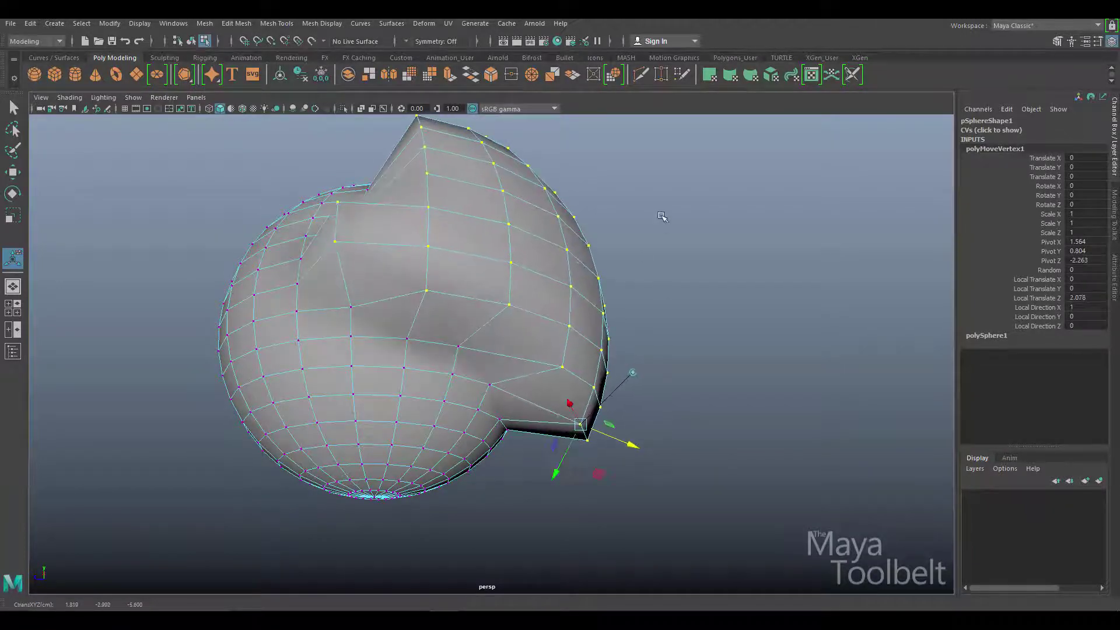
{"action": "left_click_drag", "start_coordinate": [657, 255], "coordinate": [492, 215], "text": "alt"}
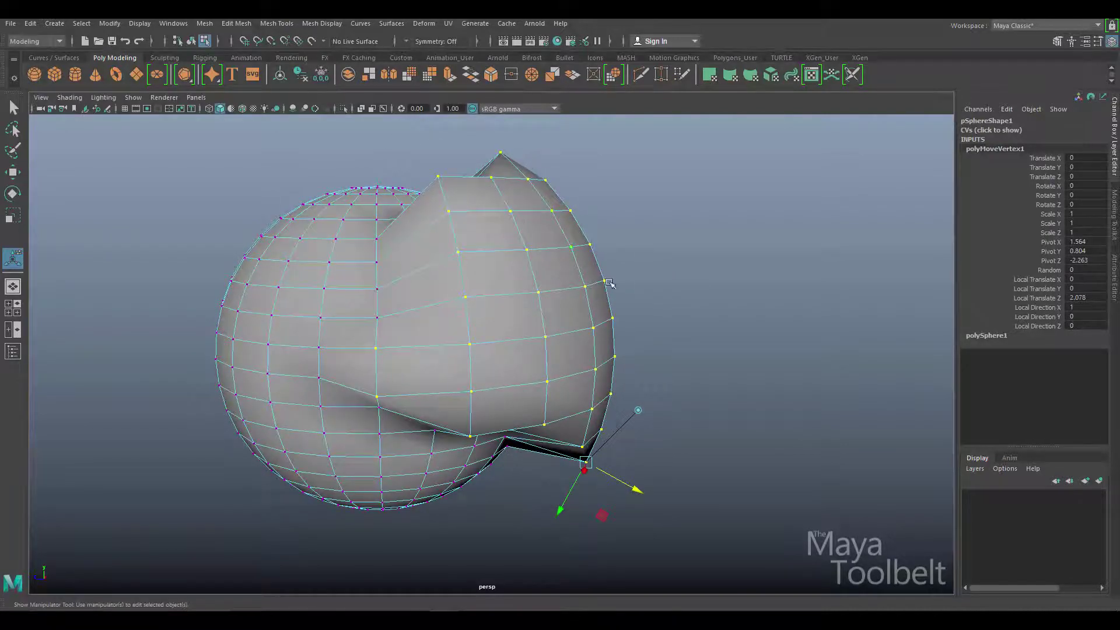
{"action": "left_click_drag", "start_coordinate": [620, 281], "coordinate": [553, 223], "text": "alt"}
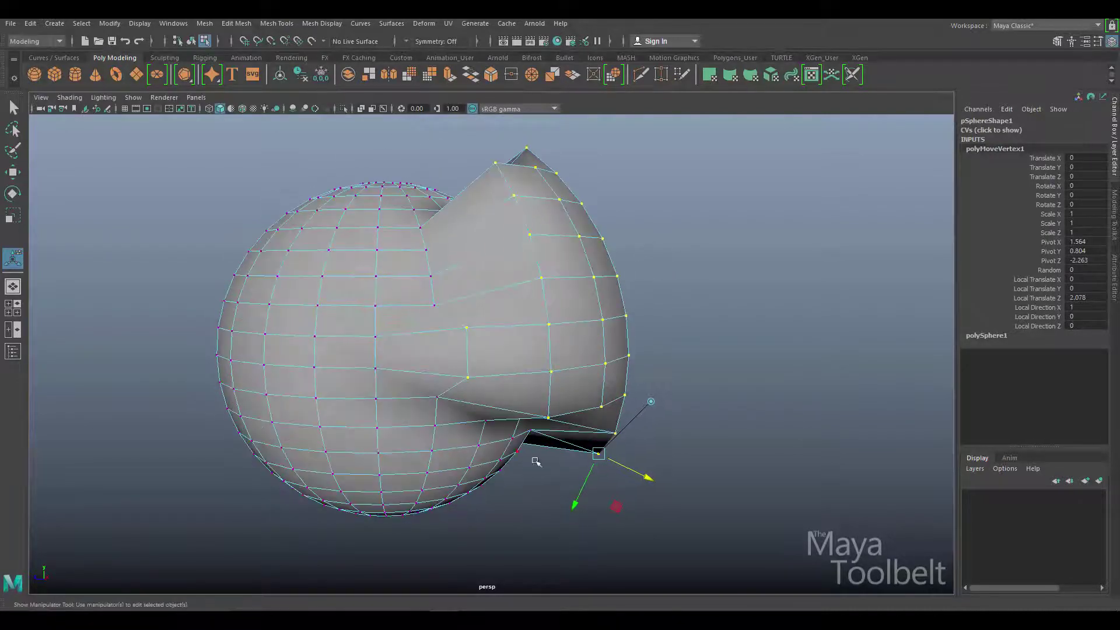
{"action": "key", "text": "ctrl+z"}
{"action": "left_click_drag", "start_coordinate": [631, 280], "coordinate": [577, 262], "text": "alt"}
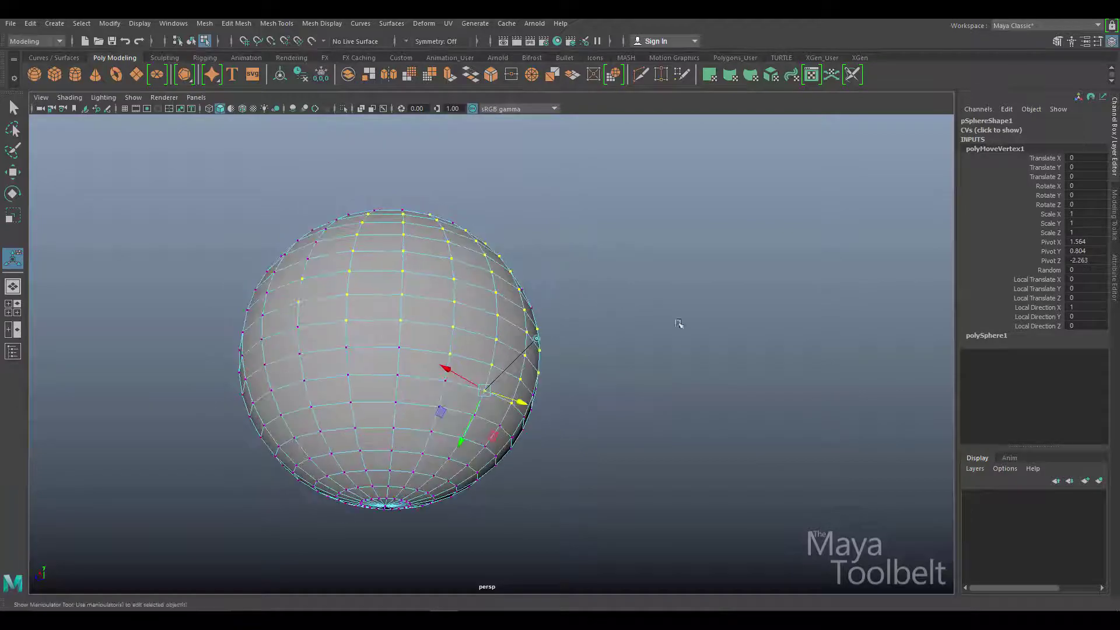
{"action": "left_click_drag", "start_coordinate": [612, 348], "coordinate": [555, 360], "text": "alt"}
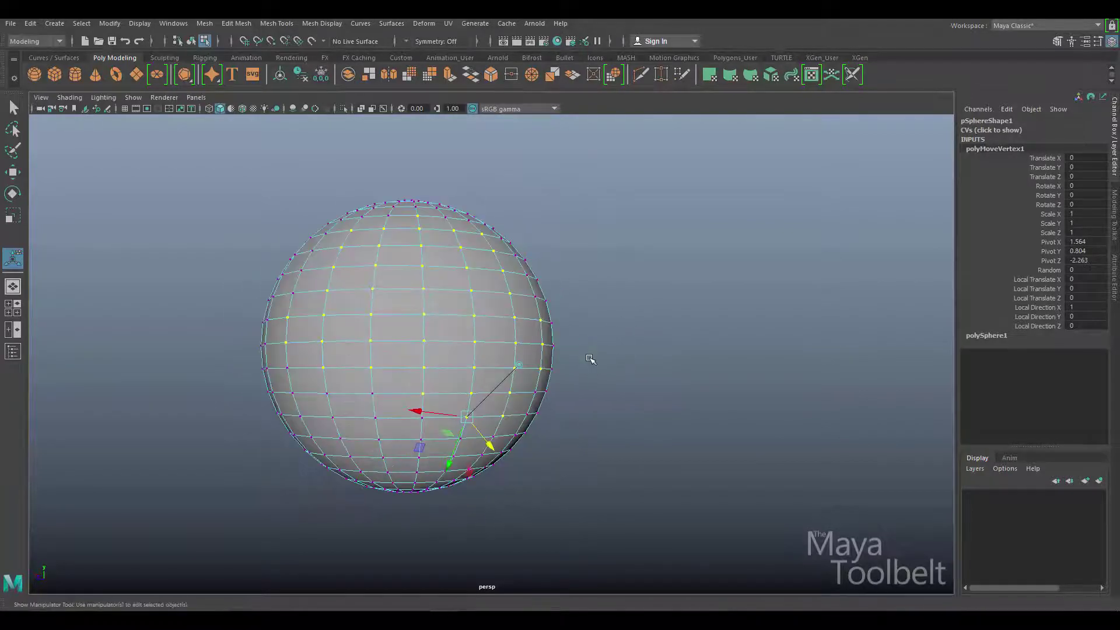
{"action": "left_click_drag", "start_coordinate": [589, 359], "coordinate": [677, 358], "text": "alt"}
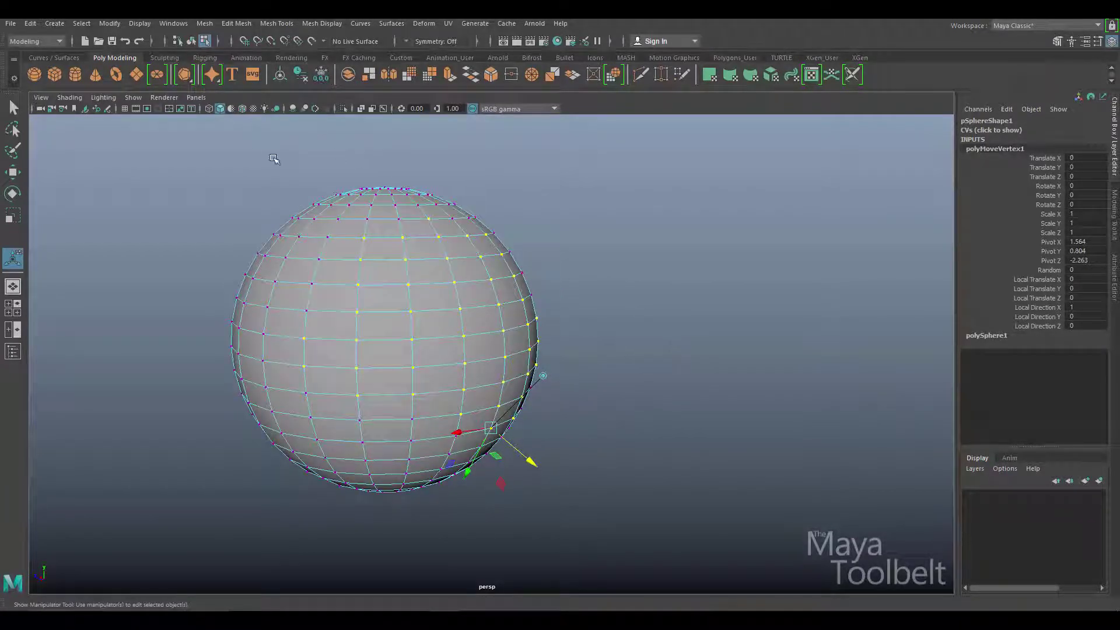
- Return to object mode, activate the Move tool, and select a small patch of vertices on the sphere's upper edge
{"action": "left_click", "coordinate": [191, 41]}
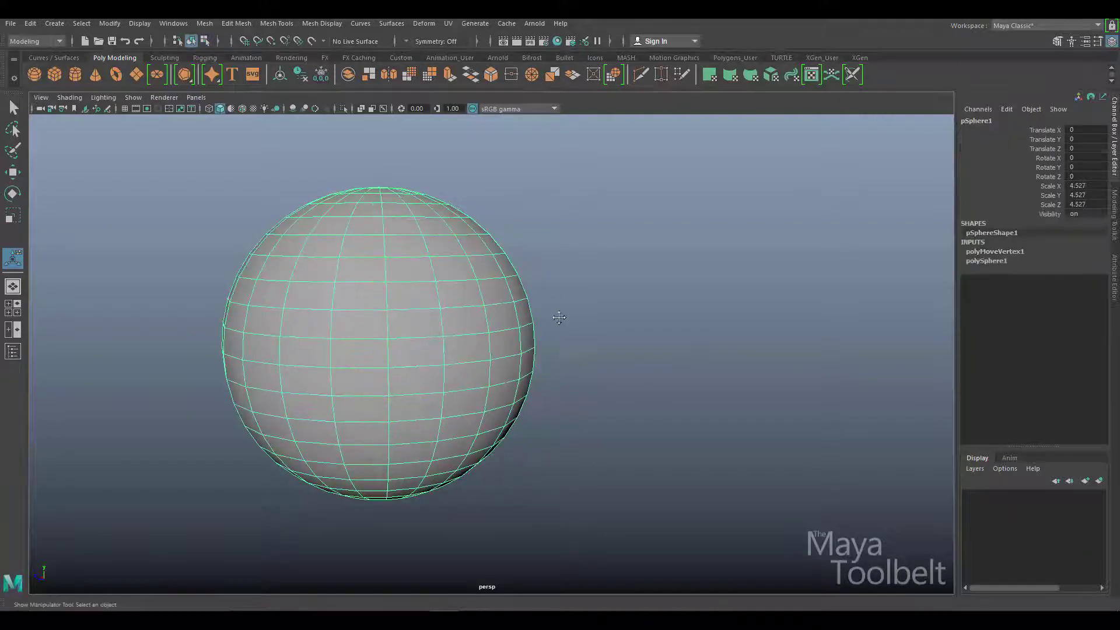
{"action": "left_click_drag", "start_coordinate": [563, 318], "coordinate": [604, 317], "text": "alt"}
{"action": "key", "text": "w"}
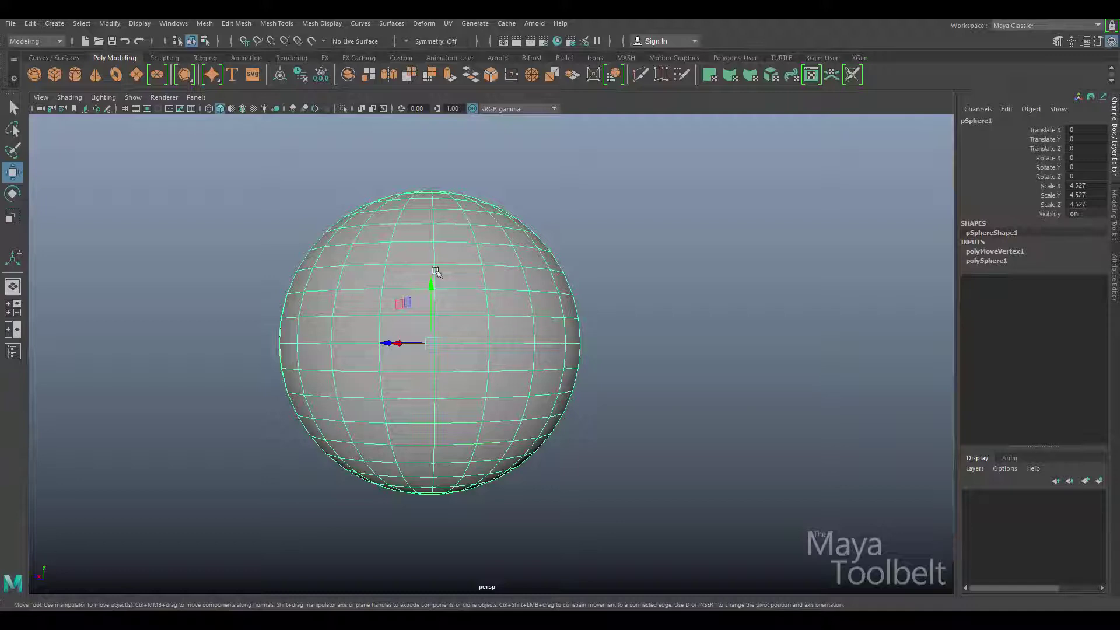
{"action": "right_click", "coordinate": [429, 231]}
{"action": "left_click", "coordinate": [371, 230]}
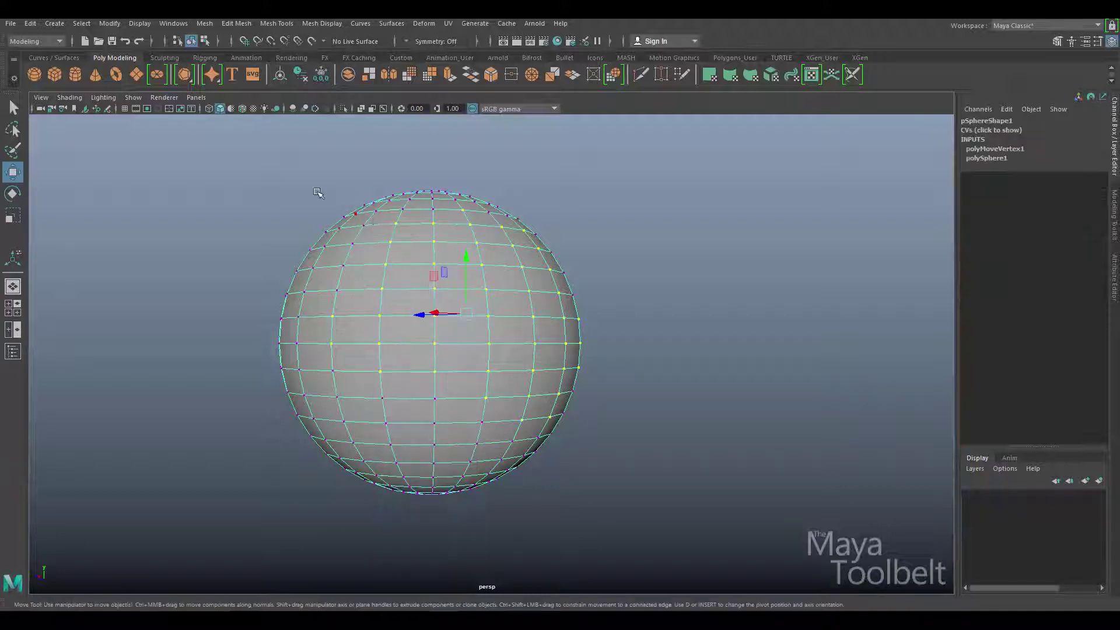
{"action": "left_click_drag", "start_coordinate": [308, 188], "coordinate": [382, 257]}
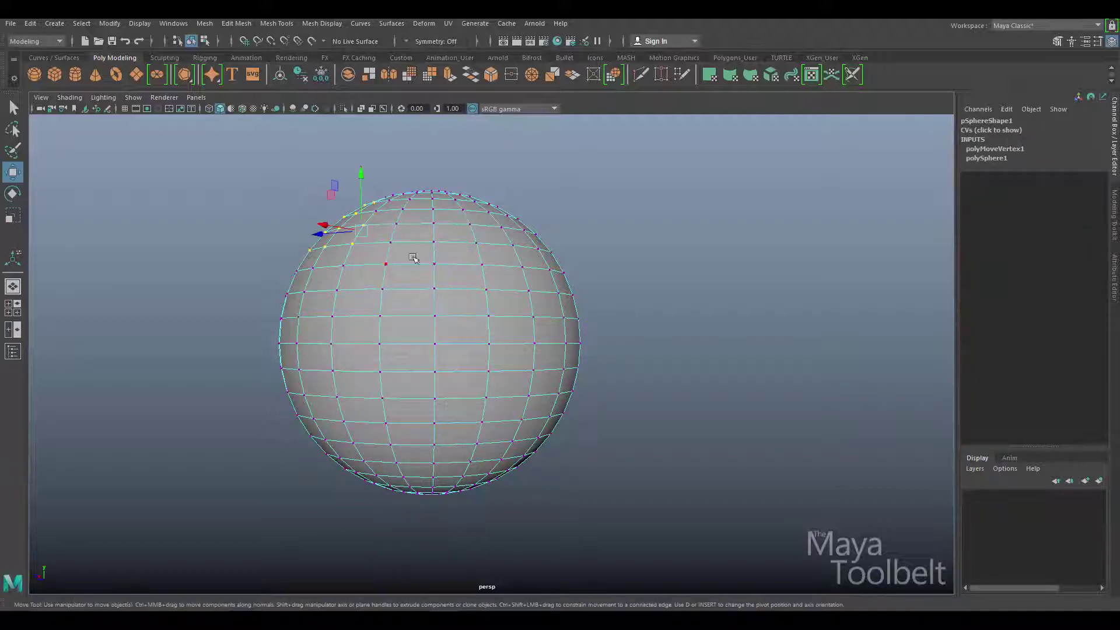
- Open the Move tool's settings and set its axis orientation to Normal
{"action": "double_click", "coordinate": [13, 172]}
{"action": "left_click_drag", "start_coordinate": [236, 110], "coordinate": [125, 123]}
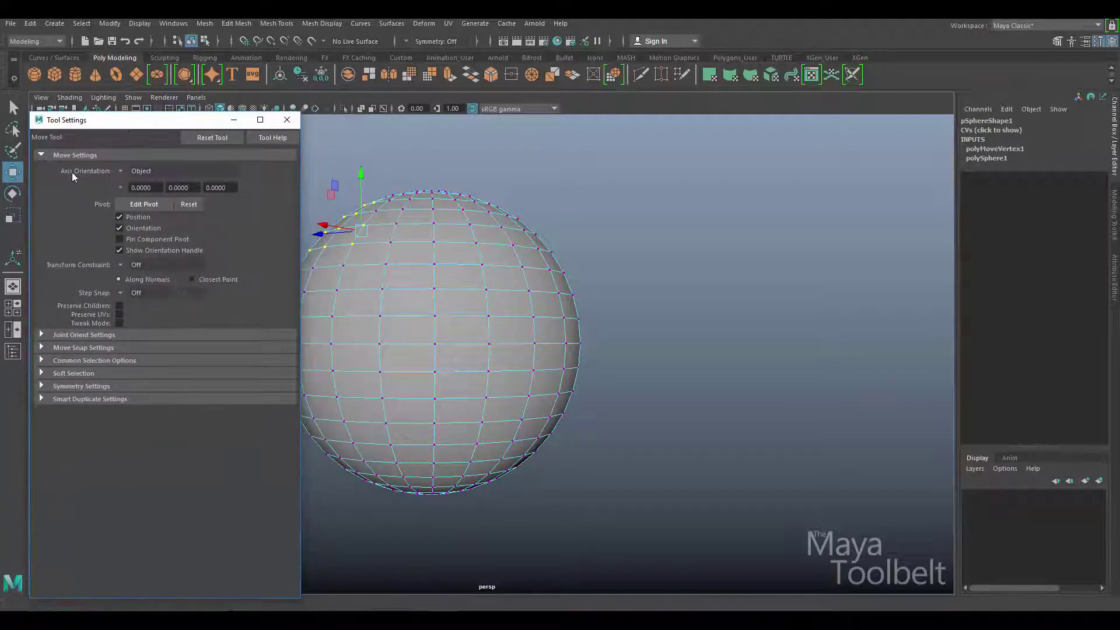
{"action": "left_click", "coordinate": [120, 170]}
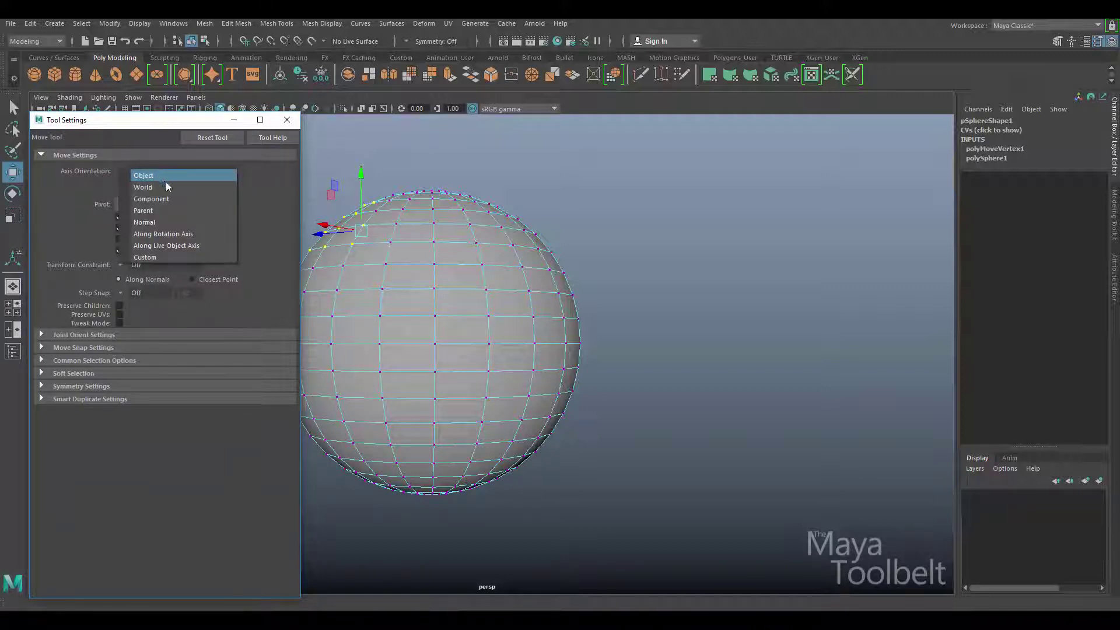
{"action": "left_click", "coordinate": [156, 222]}
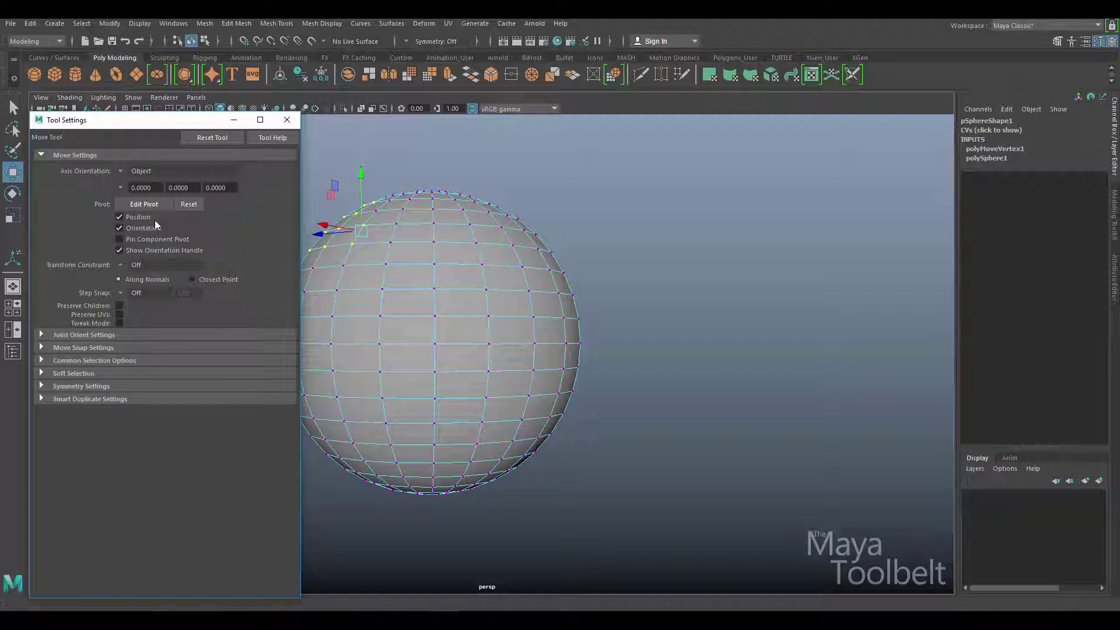
- Try moving the selected vertices along their normal with the Move tool, and undo the move
{"action": "middle_click_drag", "start_coordinate": [498, 204], "coordinate": [629, 230], "text": "alt"}
{"action": "left_click_drag", "start_coordinate": [628, 230], "coordinate": [863, 235], "text": "alt"}
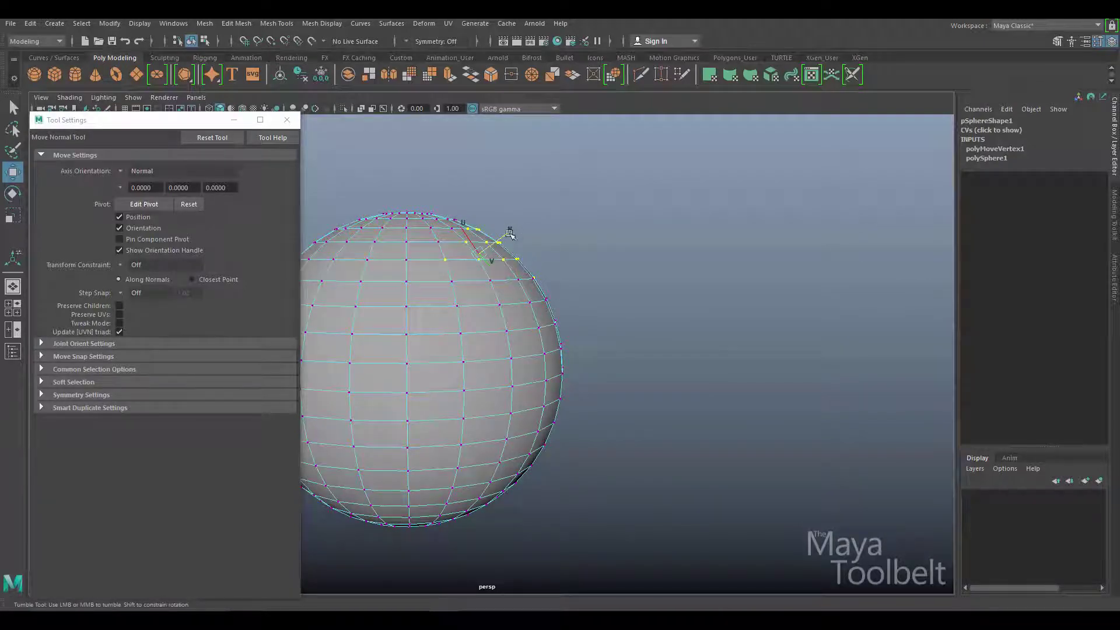
{"action": "left_click_drag", "start_coordinate": [502, 237], "coordinate": [608, 229]}
{"action": "key", "text": "ctrl+z"}
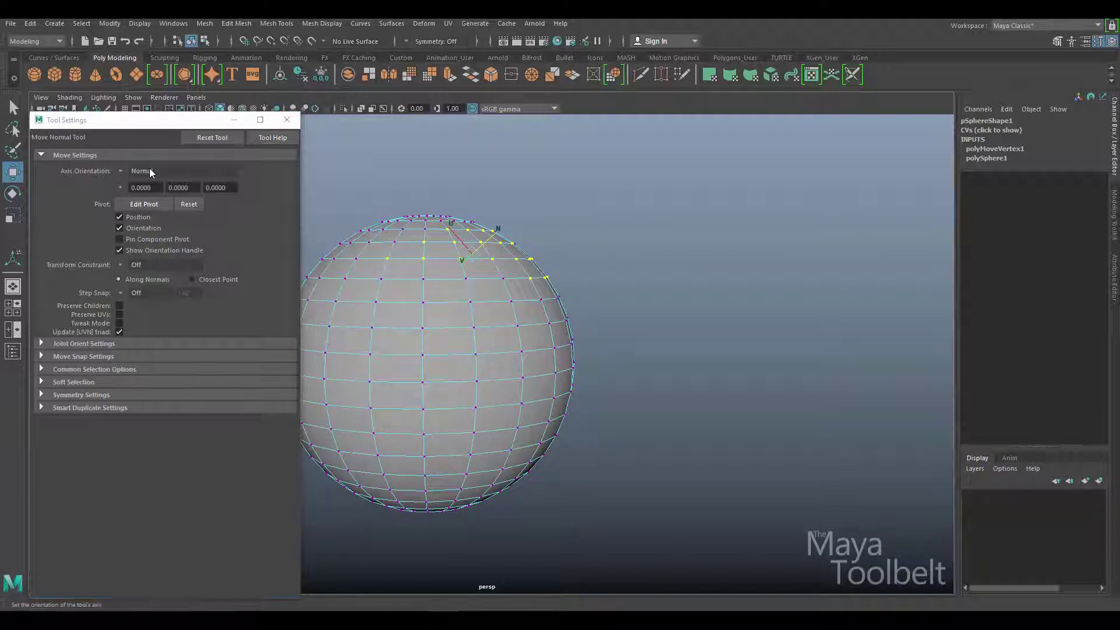
- Set the Move tool's axis orientation to Object and close its settings
{"action": "left_click", "coordinate": [131, 169]}
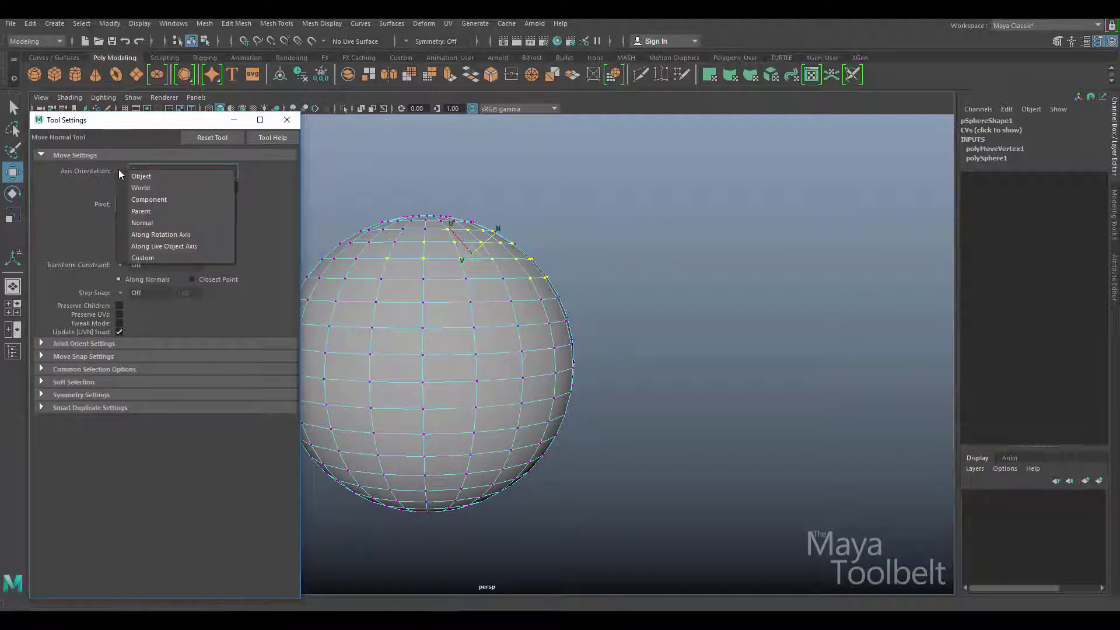
{"action": "left_click", "coordinate": [155, 171]}
{"action": "left_click", "coordinate": [286, 120]}
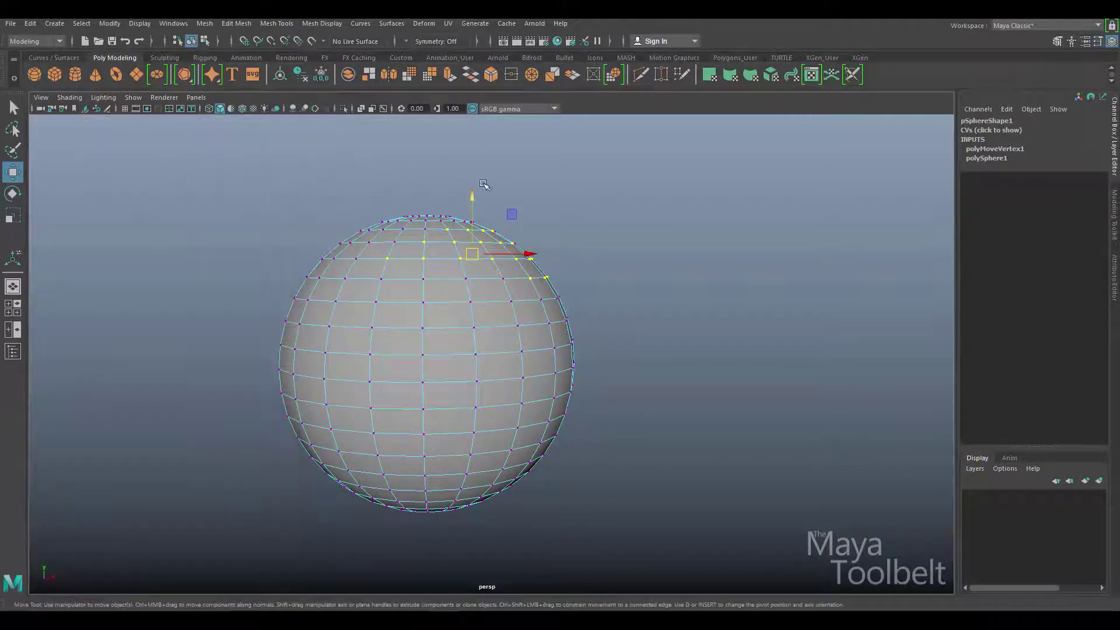
{"action": "left_click_drag", "start_coordinate": [513, 187], "coordinate": [649, 216], "text": "alt"}
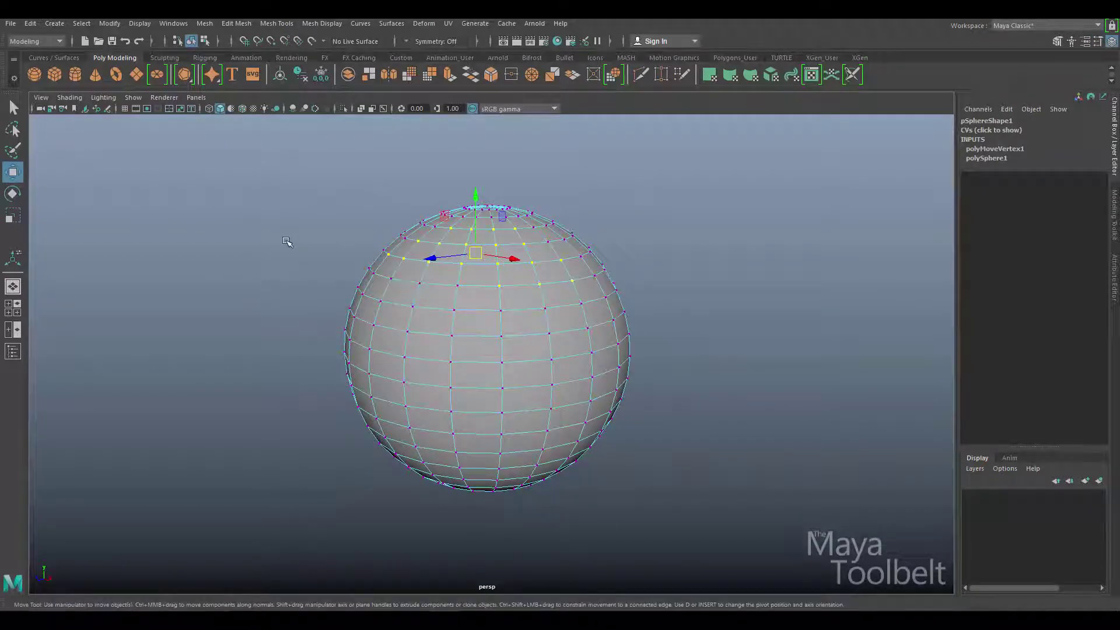
- Switch the Move tool directly in the viewport to the Normal axis orientation and back to Object to compare the handles
{"action": "key", "text": "w"}
{"action": "left_click", "coordinate": [189, 191]}
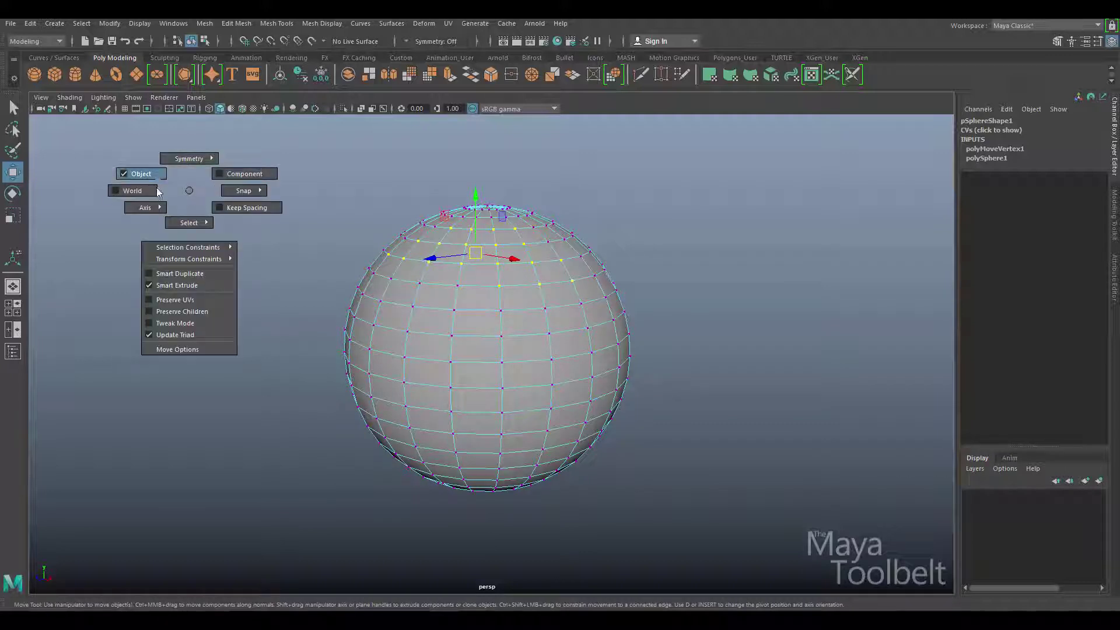
{"action": "mouse_move", "coordinate": [149, 212]}
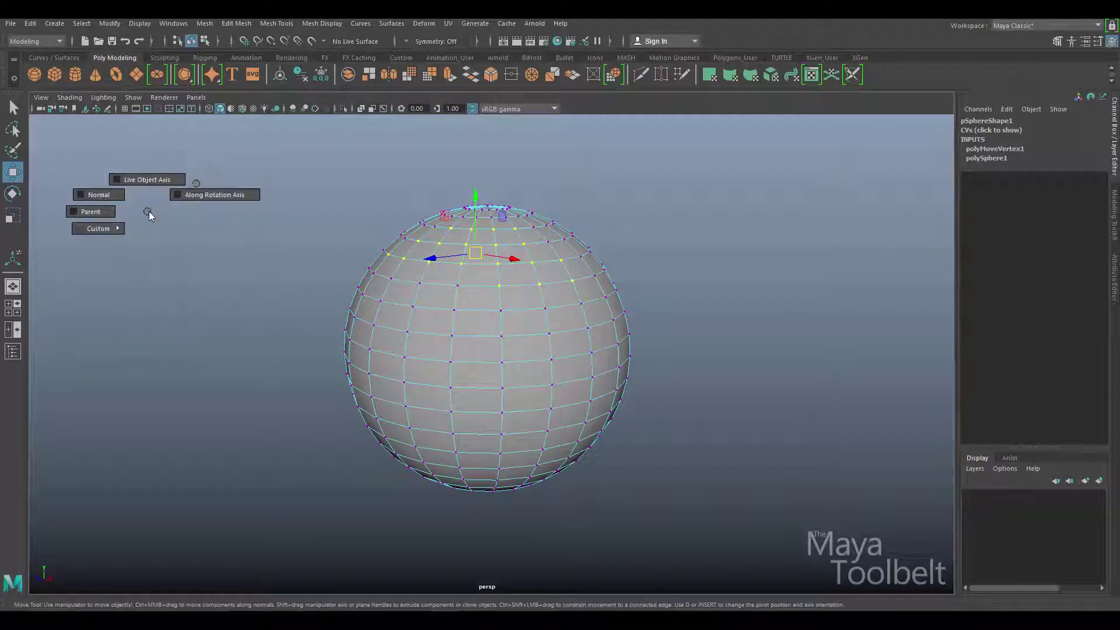
{"action": "left_click", "coordinate": [116, 193]}
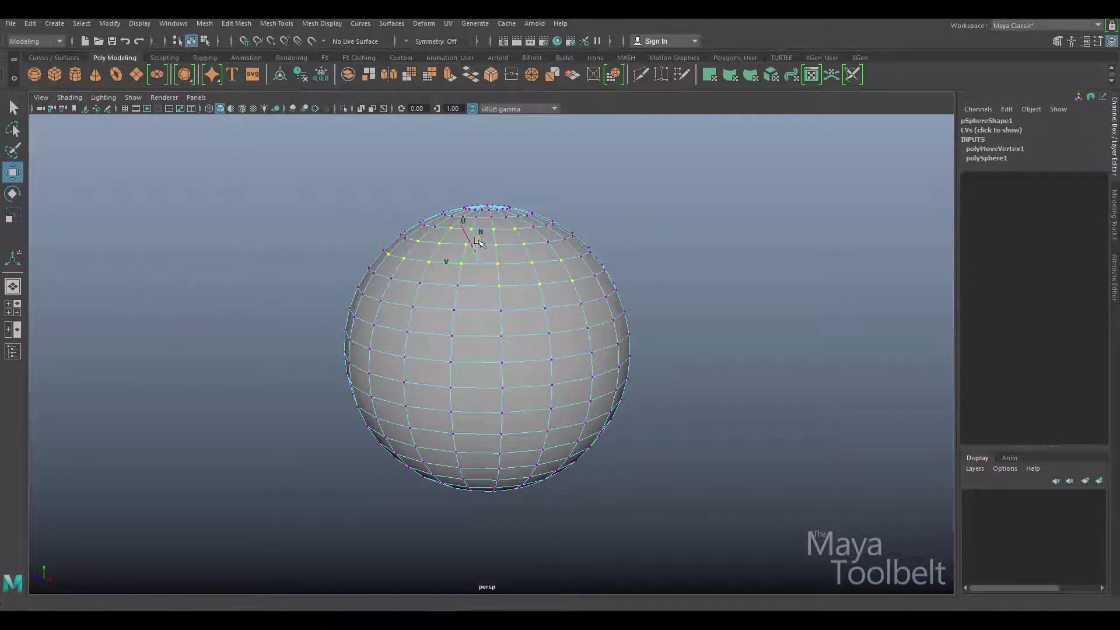
{"action": "left_click_drag", "start_coordinate": [479, 242], "coordinate": [555, 262], "text": "alt"}
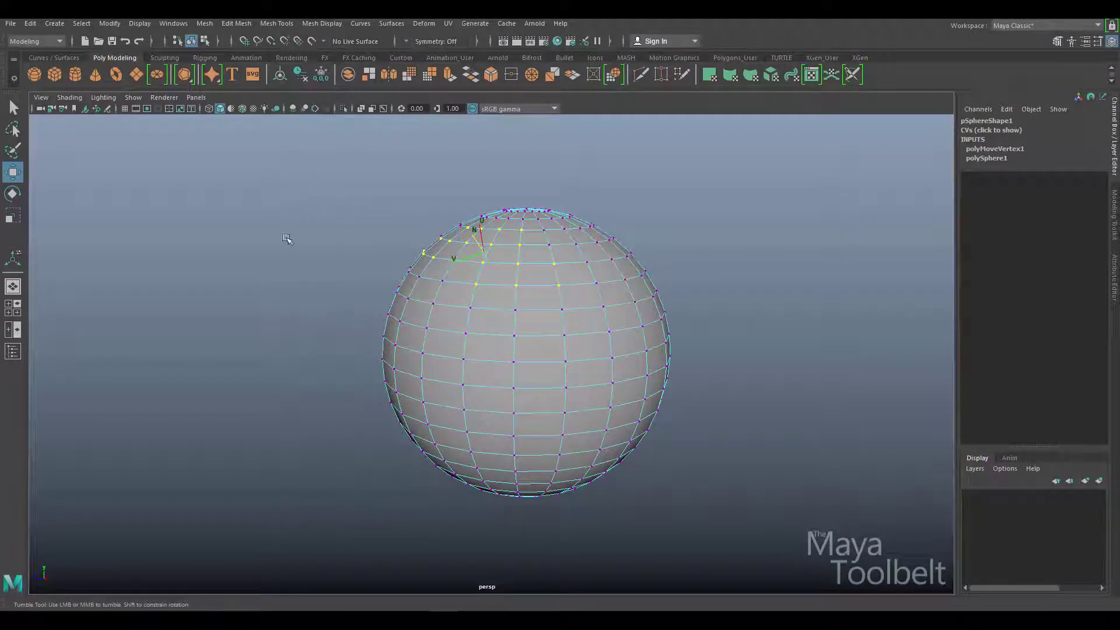
{"action": "left_click_drag", "start_coordinate": [278, 204], "coordinate": [247, 175]}
{"action": "left_click_drag", "start_coordinate": [479, 285], "coordinate": [560, 292], "text": "alt"}
- Apply Transform to the selected vertices, try pushing them outward along local Z, and undo the offset
{"action": "left_click", "coordinate": [237, 23]}
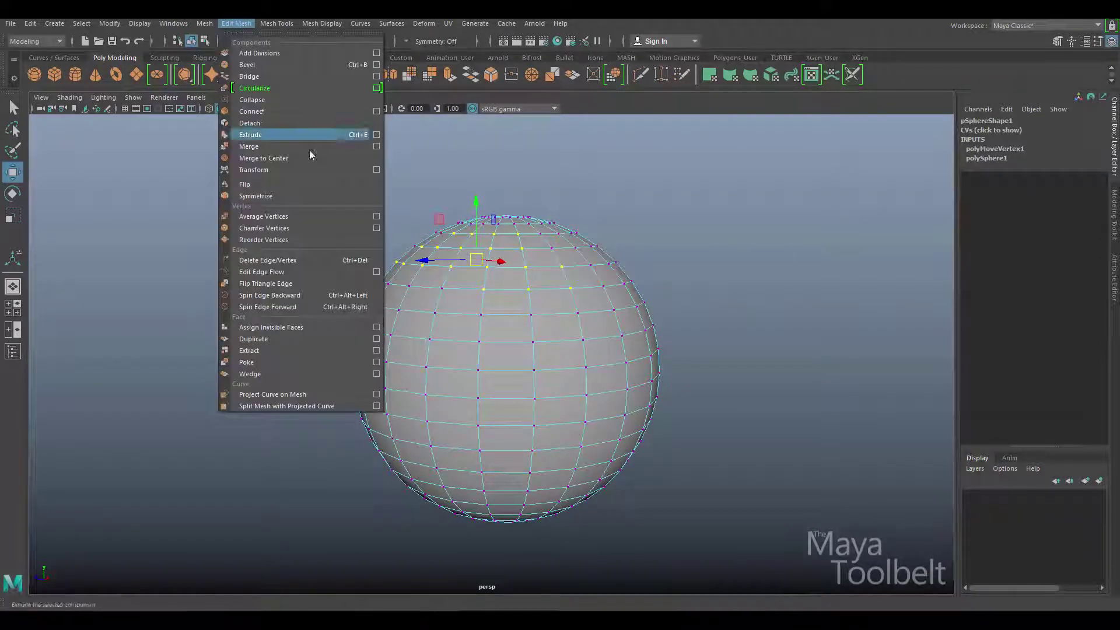
{"action": "left_click", "coordinate": [268, 170]}
{"action": "left_click_drag", "start_coordinate": [449, 325], "coordinate": [382, 321]}
{"action": "left_click_drag", "start_coordinate": [347, 245], "coordinate": [318, 242]}
{"action": "left_click_drag", "start_coordinate": [379, 347], "coordinate": [408, 362], "text": "alt"}
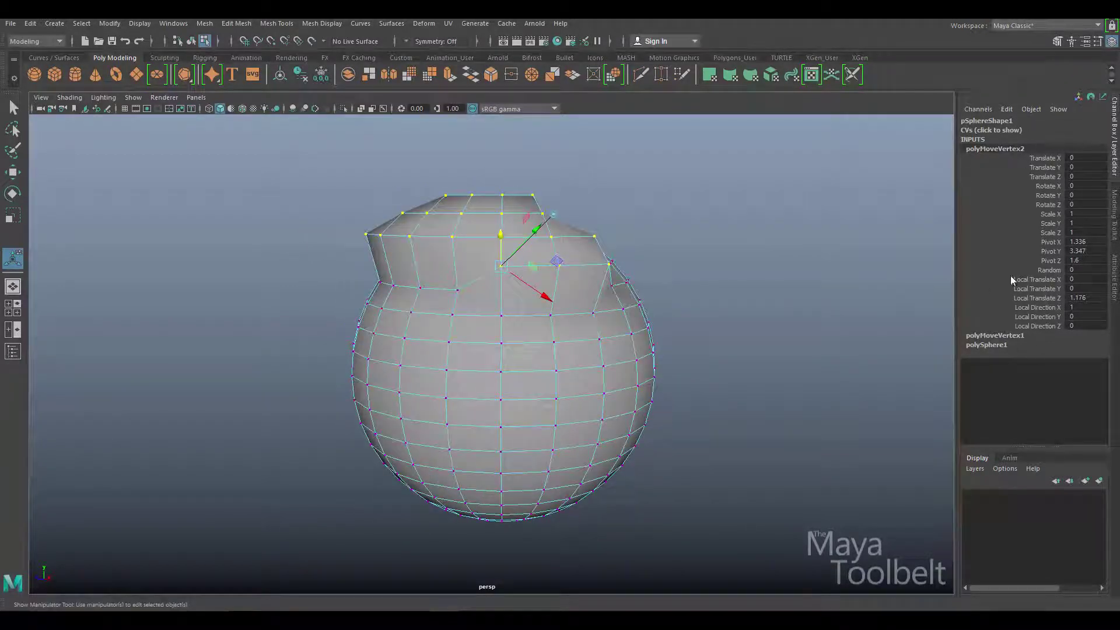
{"action": "key", "text": "ctrl+z"}
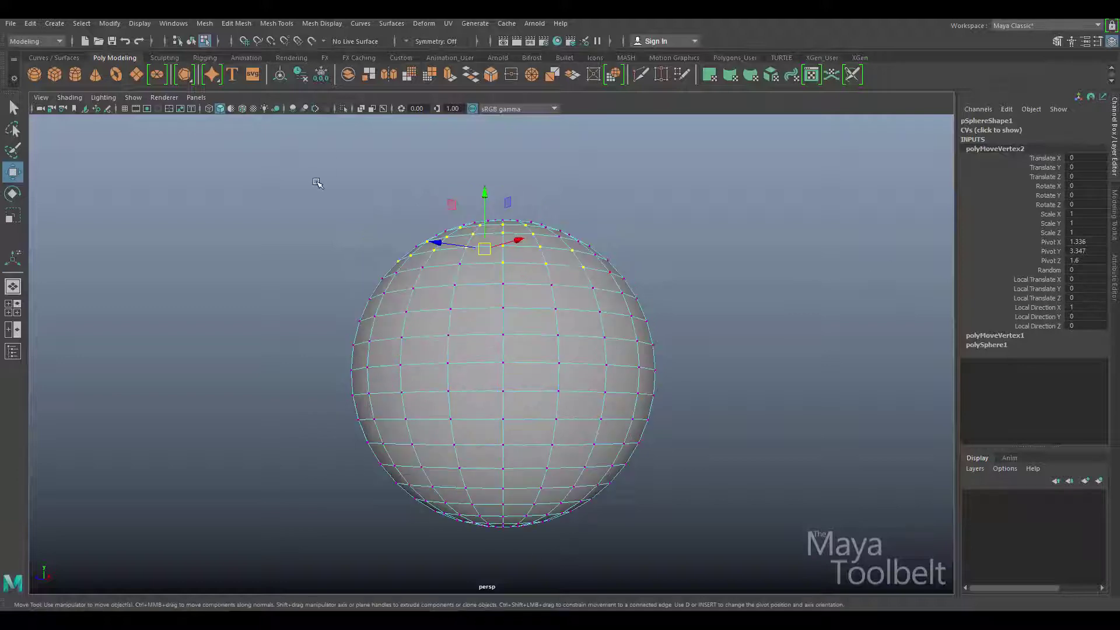
- Open the vertex Transform options and reselect a patch of vertices on the sphere's upper part
{"action": "left_click", "coordinate": [236, 23]}
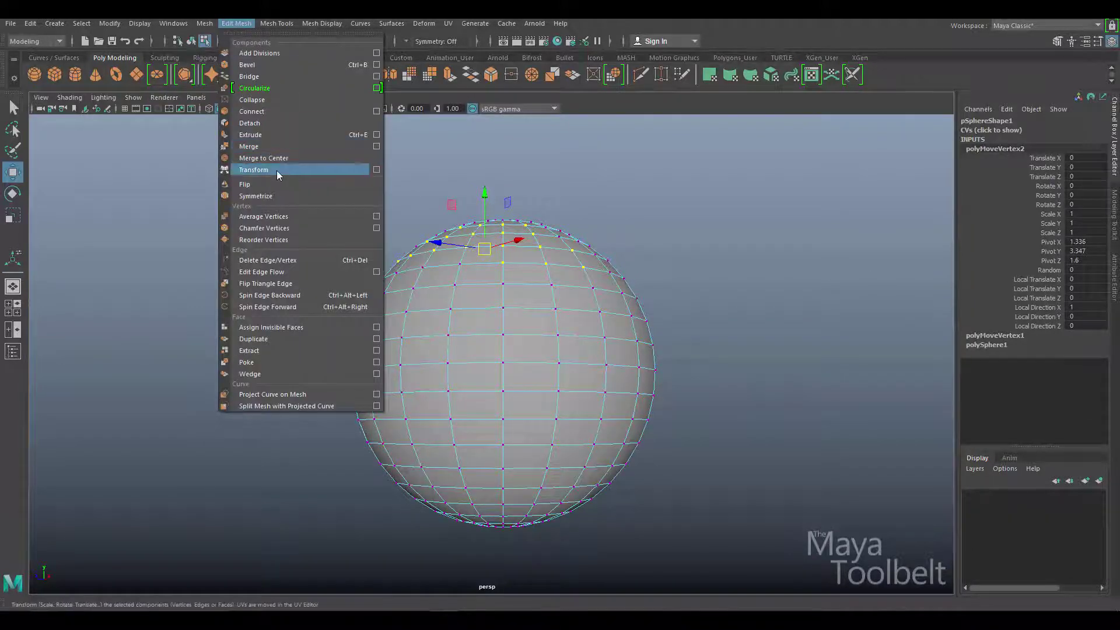
{"action": "left_click", "coordinate": [377, 169]}
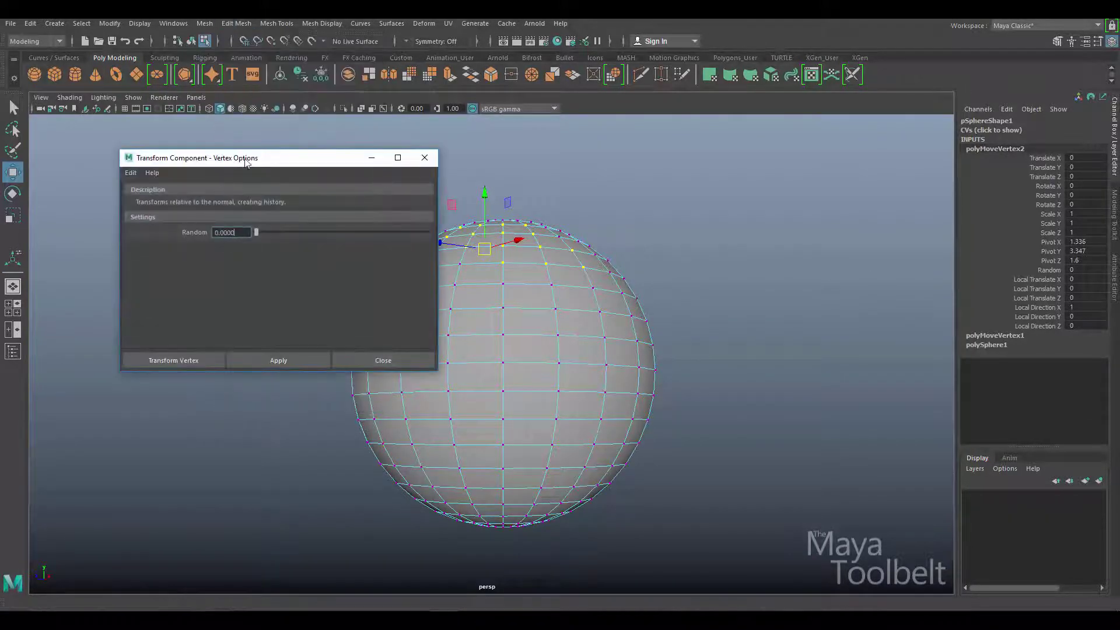
{"action": "left_click_drag", "start_coordinate": [246, 162], "coordinate": [756, 124]}
{"action": "left_click_drag", "start_coordinate": [452, 326], "coordinate": [530, 343], "text": "alt"}
{"action": "middle_click_drag", "start_coordinate": [519, 341], "coordinate": [437, 333], "text": "alt"}
{"action": "left_click_drag", "start_coordinate": [434, 329], "coordinate": [523, 332], "text": "alt"}
{"action": "left_click_drag", "start_coordinate": [600, 185], "coordinate": [491, 298]}
{"action": "left_click_drag", "start_coordinate": [517, 334], "coordinate": [439, 328], "text": "alt"}
{"action": "left_click_drag", "start_coordinate": [560, 262], "coordinate": [527, 299], "text": "alt"}
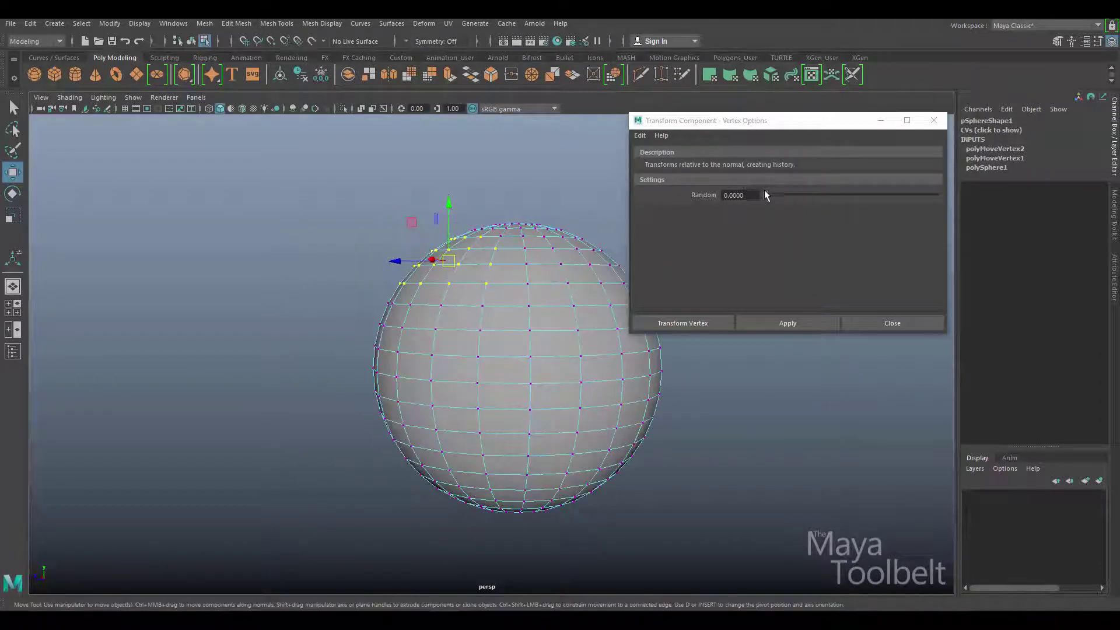
- Set the Transform option Random to 0.476 and apply it to the selected vertices
{"action": "left_click_drag", "start_coordinate": [765, 194], "coordinate": [798, 197]}
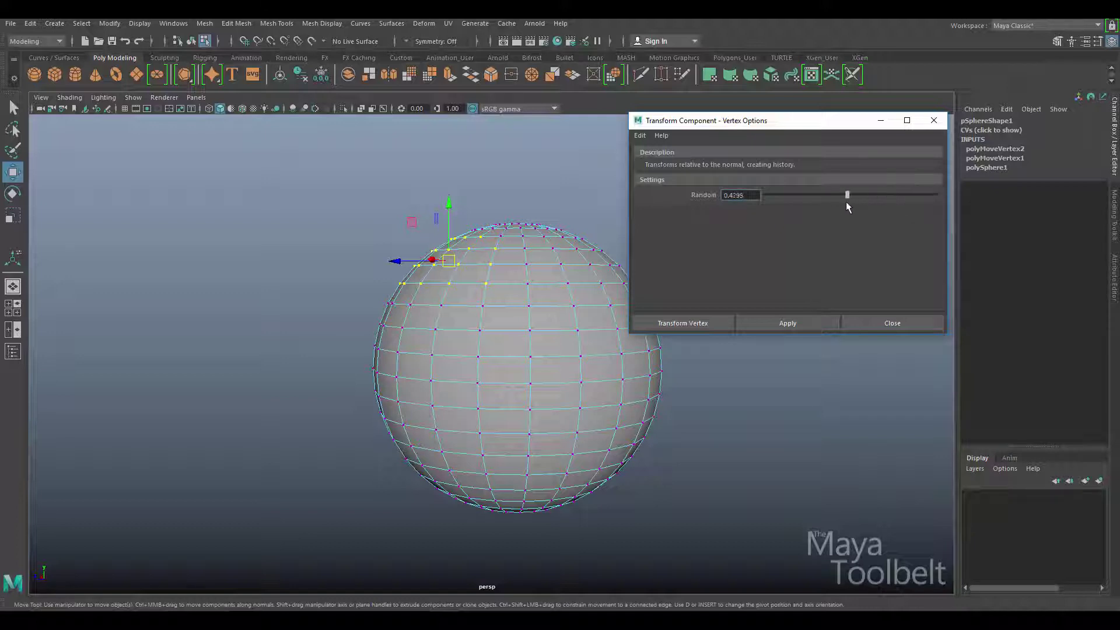
{"action": "left_click_drag", "start_coordinate": [845, 197], "coordinate": [844, 196]}
{"action": "left_click", "coordinate": [676, 323]}
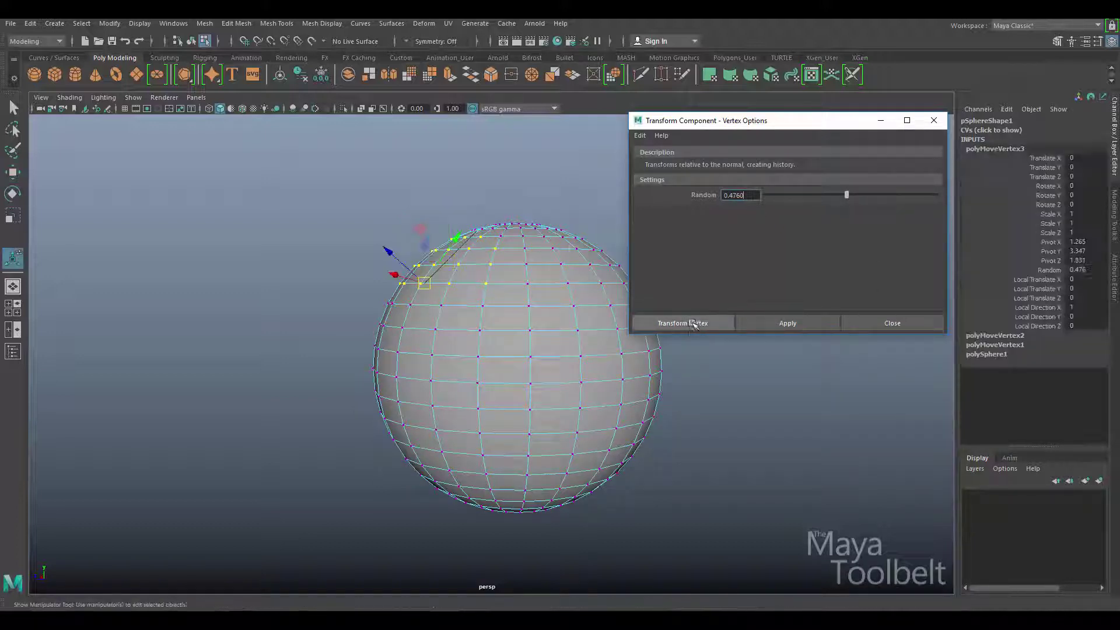
- Pull the selected vertices in and out along local Z to displace them randomly from the sphere's surface
{"action": "left_click_drag", "start_coordinate": [444, 254], "coordinate": [445, 286], "text": "alt"}
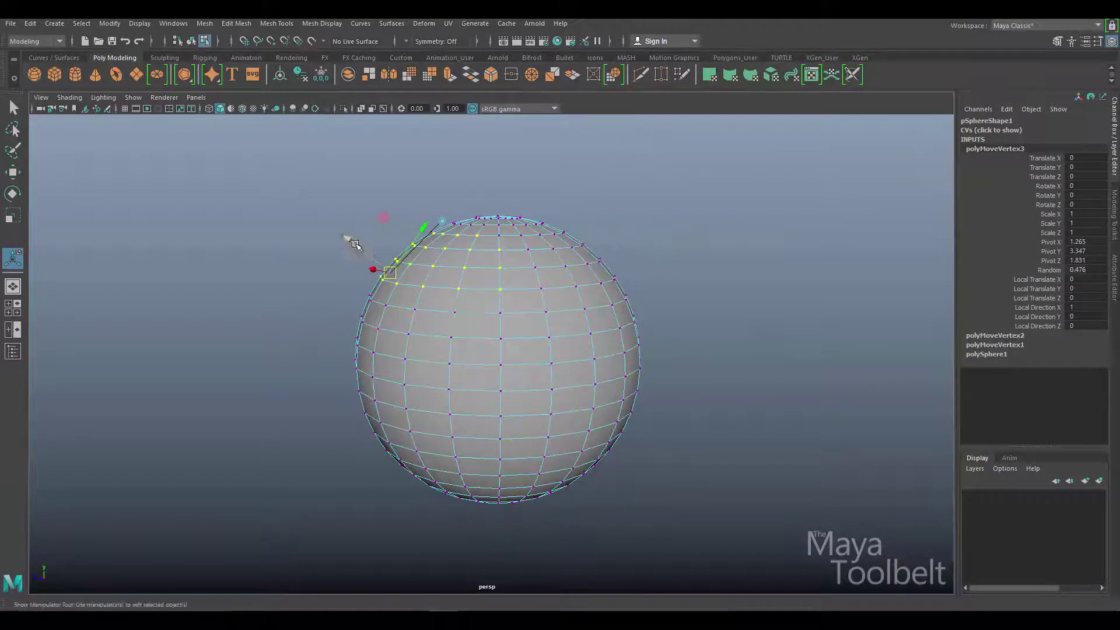
{"action": "left_click_drag", "start_coordinate": [352, 241], "coordinate": [315, 219]}
{"action": "left_click_drag", "start_coordinate": [500, 272], "coordinate": [610, 203], "text": "alt"}
{"action": "left_click_drag", "start_coordinate": [641, 263], "coordinate": [493, 268], "text": "alt"}
{"action": "left_click_drag", "start_coordinate": [345, 227], "coordinate": [365, 246]}
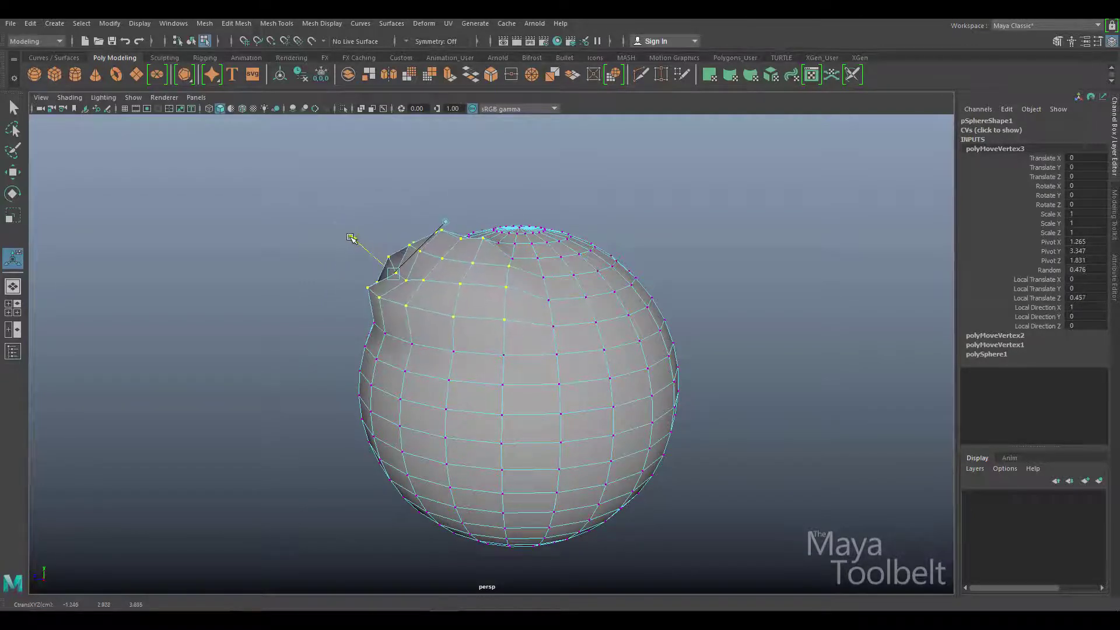
{"action": "left_click_drag", "start_coordinate": [552, 259], "coordinate": [588, 249], "text": "alt"}
{"action": "left_click_drag", "start_coordinate": [299, 258], "coordinate": [309, 263]}
- Select a patch of vertices on the sphere's side around mid-height and displace them with another Transform operation
{"action": "left_click_drag", "start_coordinate": [400, 343], "coordinate": [457, 345], "text": "alt"}
{"action": "left_click_drag", "start_coordinate": [309, 374], "coordinate": [403, 411]}
{"action": "left_click_drag", "start_coordinate": [404, 410], "coordinate": [328, 411], "text": "alt"}
{"action": "left_click_drag", "start_coordinate": [295, 361], "coordinate": [471, 440]}
{"action": "key", "text": "w"}
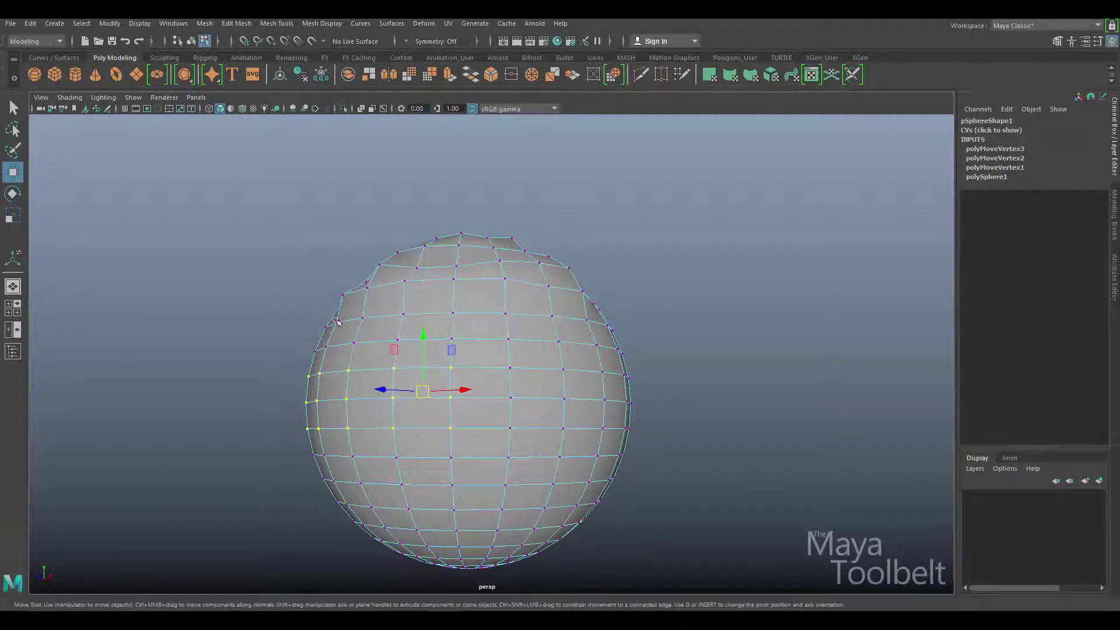
{"action": "left_click_drag", "start_coordinate": [359, 330], "coordinate": [437, 374], "text": "alt"}
{"action": "left_click_drag", "start_coordinate": [287, 352], "coordinate": [467, 425], "text": "alt"}
{"action": "left_click", "coordinate": [233, 23]}
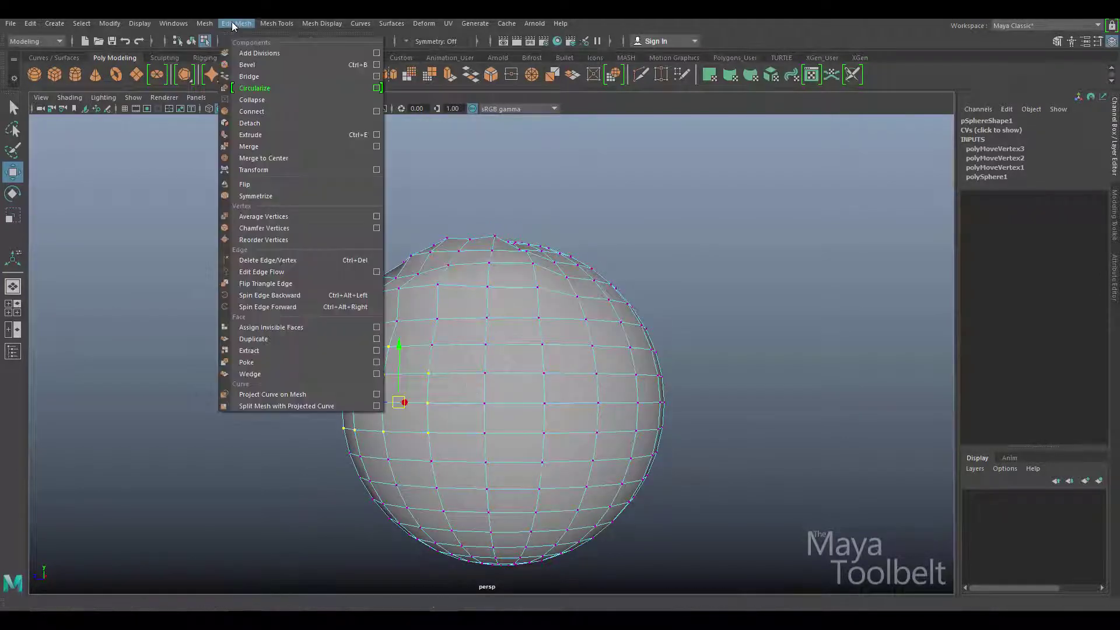
{"action": "left_click", "coordinate": [268, 169]}
{"action": "left_click_drag", "start_coordinate": [416, 458], "coordinate": [411, 388]}
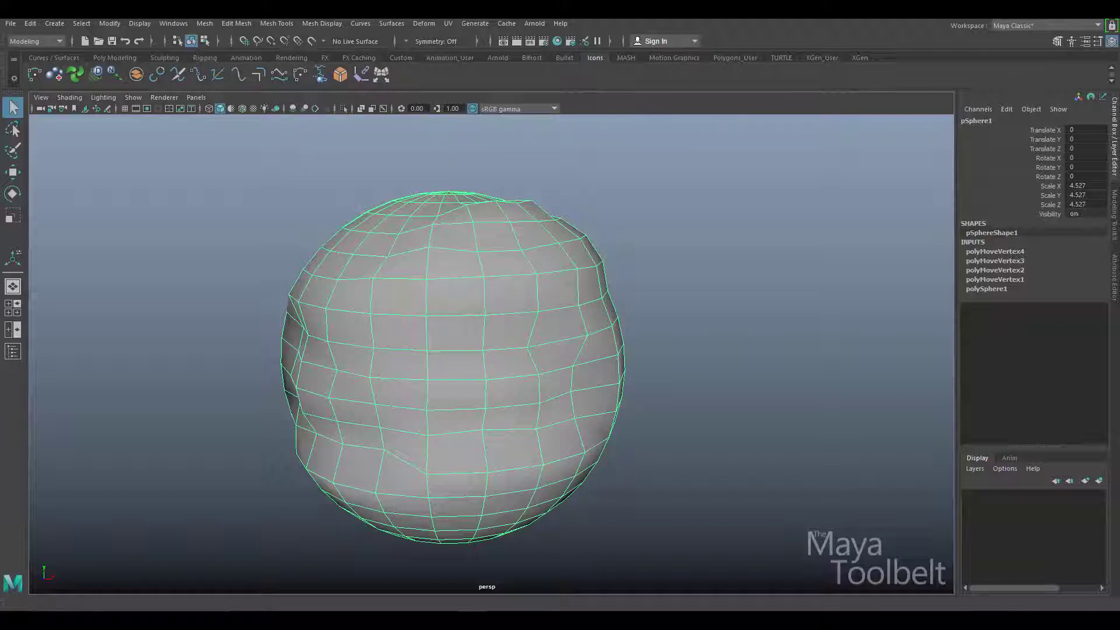
- Open the Transform options, switch the sphere to edge selection and pick a horizontal edge on its upper part for moving
{"action": "left_click", "coordinate": [235, 23]}
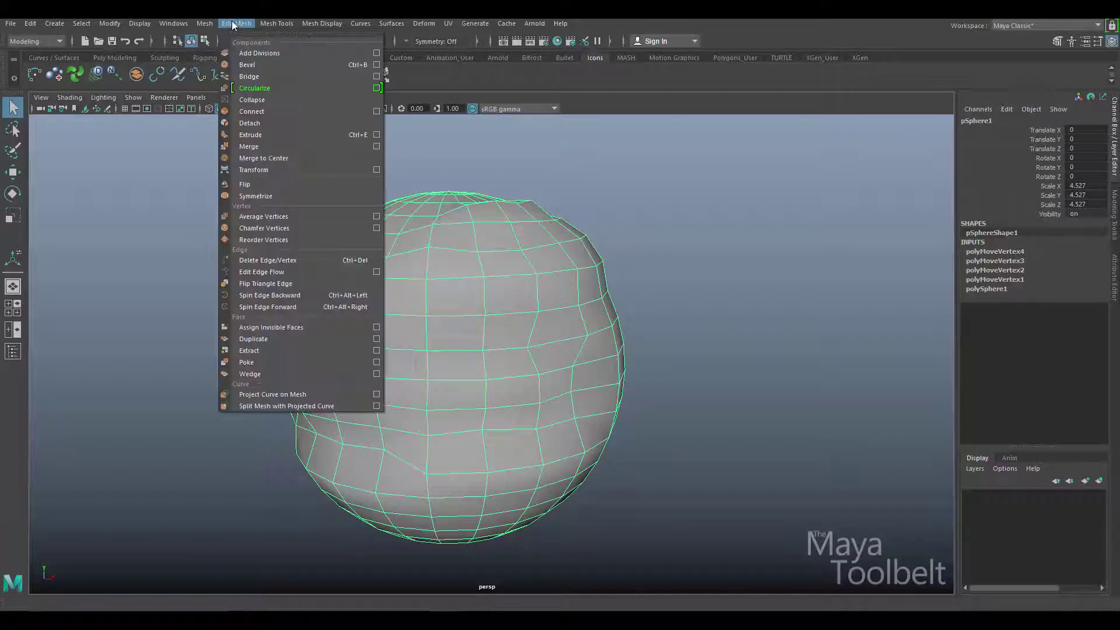
{"action": "left_click", "coordinate": [376, 170]}
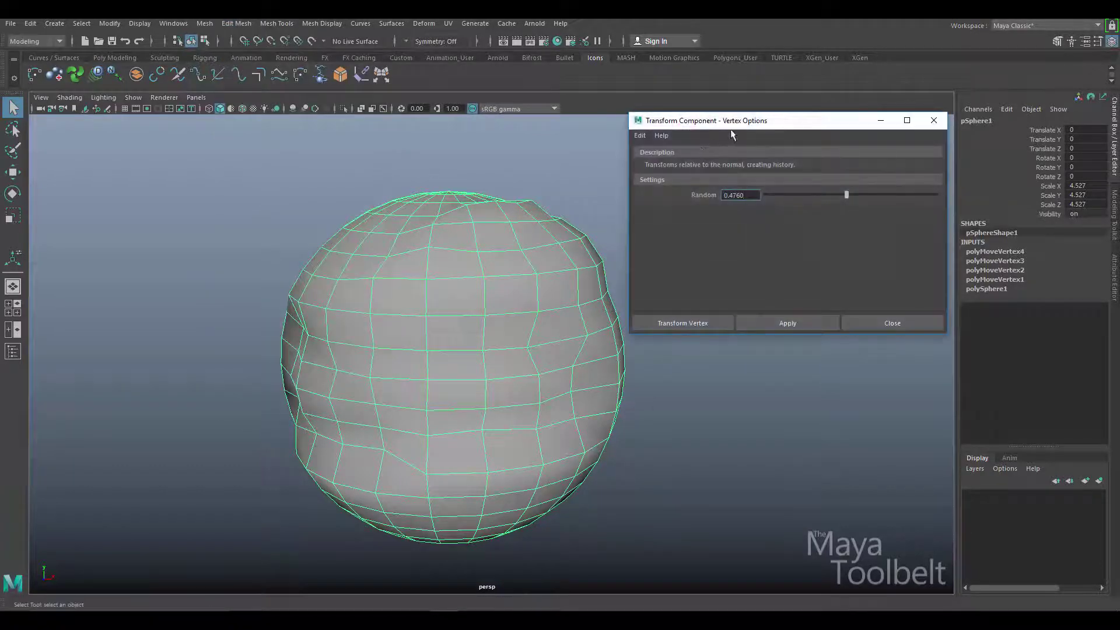
{"action": "mouse_move", "coordinate": [732, 123]}
{"action": "left_mouse_down"}
{"action": "mouse_move", "coordinate": [450, 157]}
{"action": "mouse_move", "coordinate": [608, 157]}
{"action": "mouse_move", "coordinate": [739, 134]}
{"action": "left_mouse_up"}
{"action": "middle_click_drag", "start_coordinate": [491, 341], "coordinate": [435, 337], "text": "alt"}
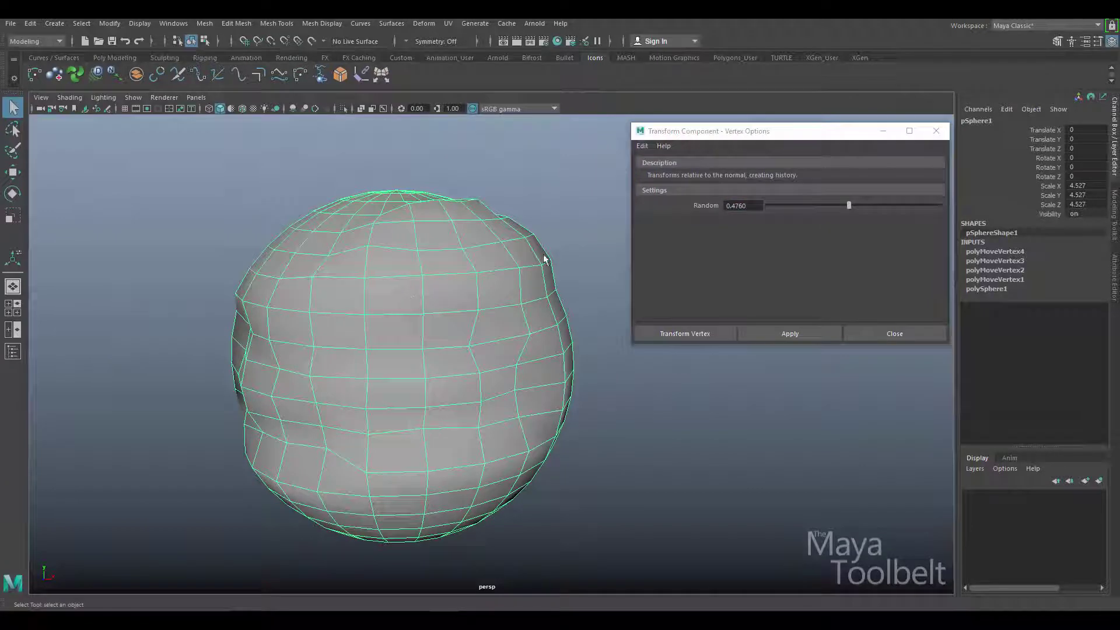
{"action": "right_click_drag", "start_coordinate": [402, 268], "coordinate": [401, 236]}
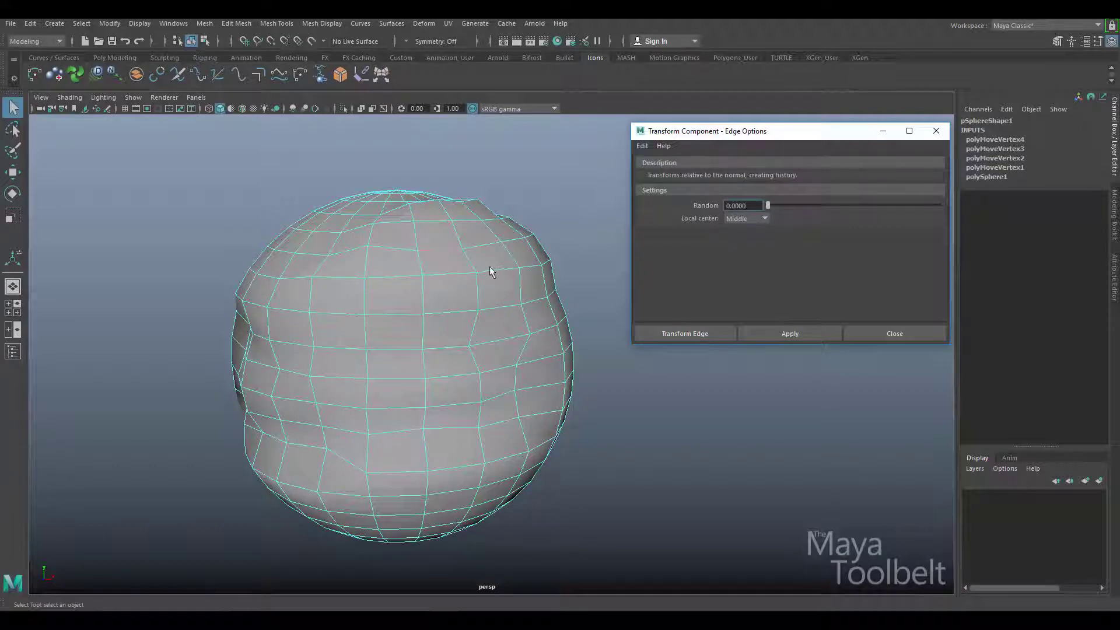
{"action": "left_click", "coordinate": [408, 253]}
{"action": "key", "text": "w"}
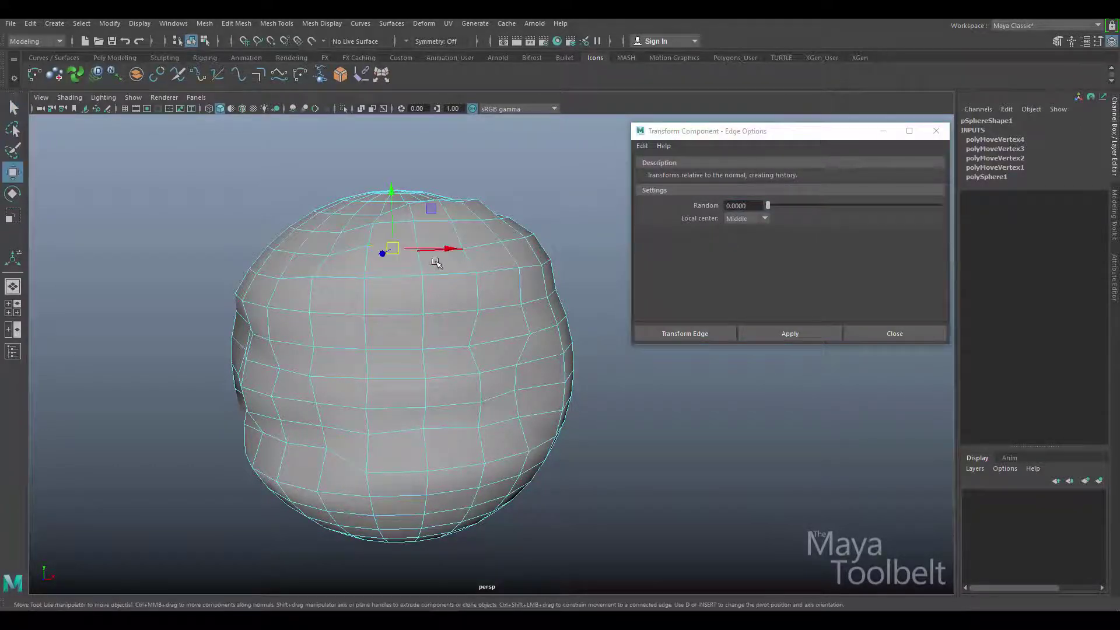
- Apply Transform to the edge with Local center Middle and shift it along local Z by about -0.028
{"action": "left_click_drag", "start_coordinate": [385, 314], "coordinate": [418, 316], "text": "alt"}
{"action": "scroll", "coordinate": [417, 316], "scroll_direction": "up", "scroll_amount": 4}
{"action": "scroll", "coordinate": [420, 357], "scroll_direction": "up", "scroll_amount": 2}
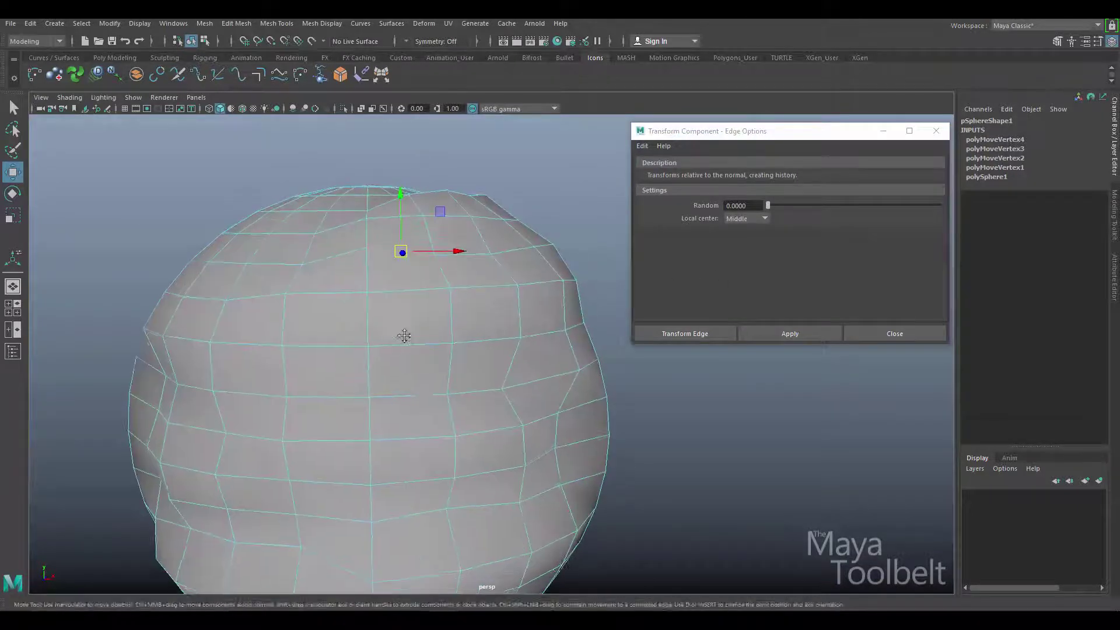
{"action": "middle_click_drag", "start_coordinate": [413, 348], "coordinate": [441, 424], "text": "alt"}
{"action": "scroll", "coordinate": [523, 397], "scroll_direction": "up", "scroll_amount": 2}
{"action": "left_click_drag", "start_coordinate": [541, 402], "coordinate": [521, 371], "text": "alt"}
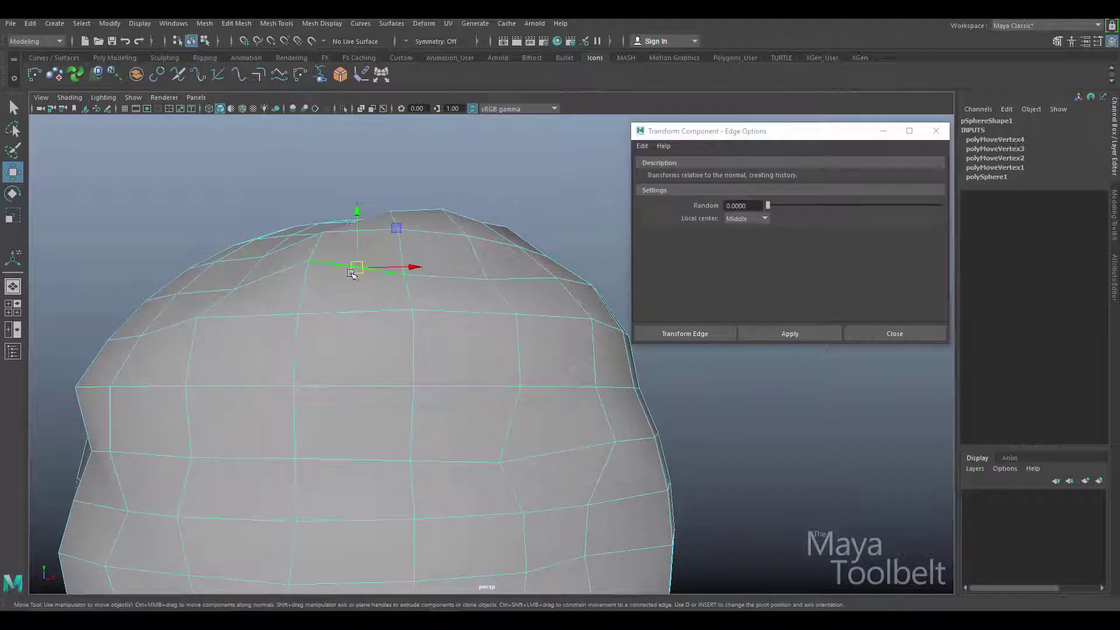
{"action": "left_click", "coordinate": [764, 218]}
{"action": "left_click", "coordinate": [765, 217]}
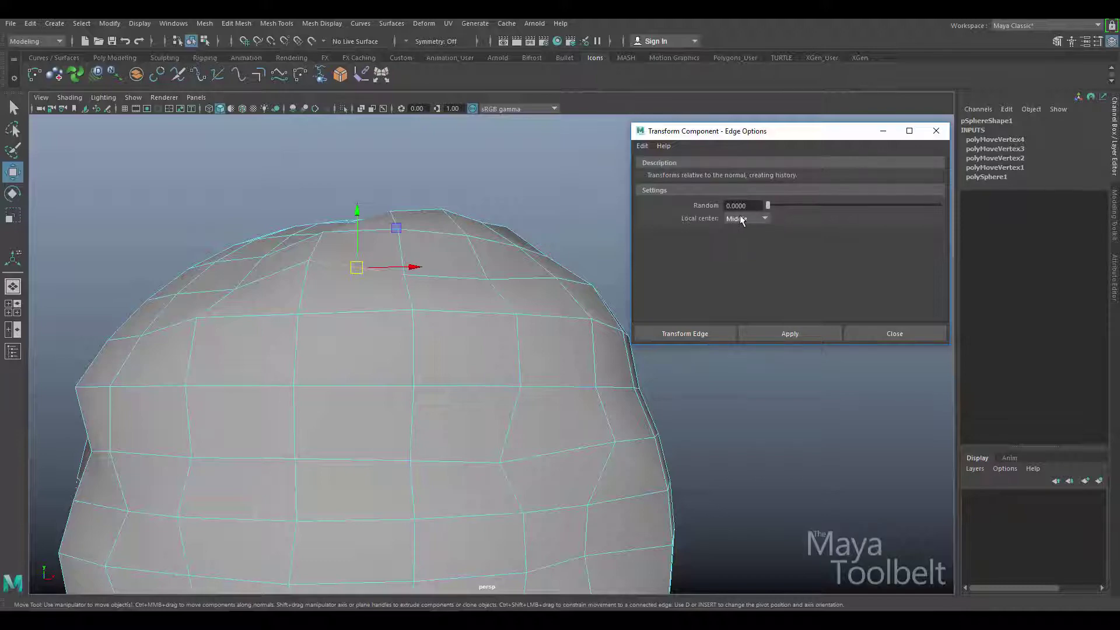
{"action": "left_click", "coordinate": [828, 337]}
{"action": "left_click_drag", "start_coordinate": [525, 373], "coordinate": [491, 372], "text": "alt"}
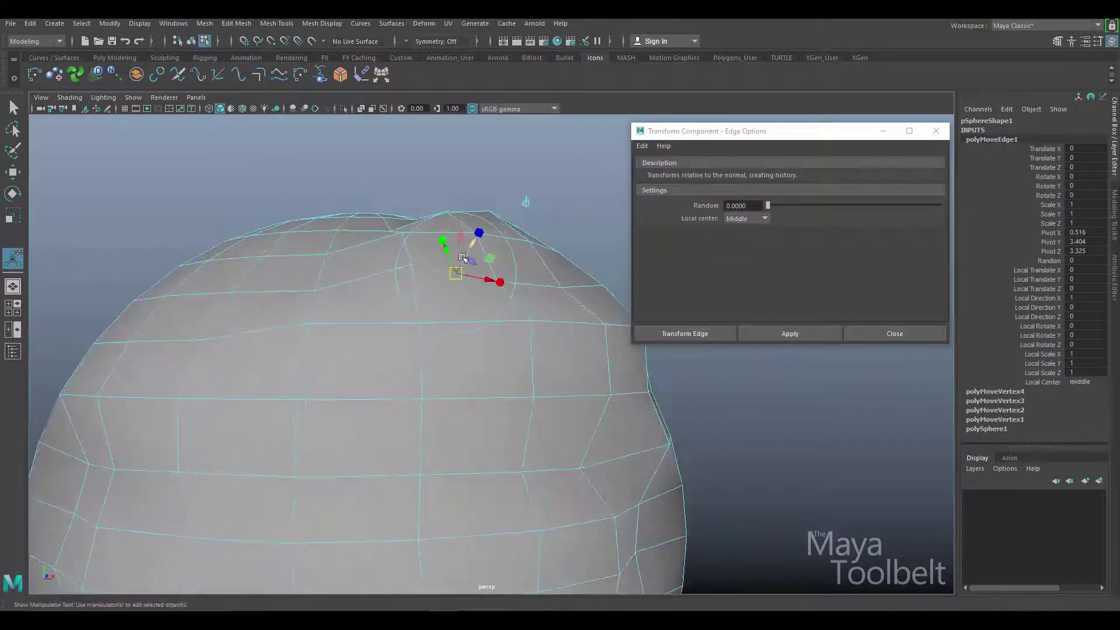
{"action": "mouse_move", "coordinate": [475, 260]}
{"action": "left_mouse_down"}
{"action": "mouse_move", "coordinate": [482, 240]}
{"action": "mouse_move", "coordinate": [493, 271]}
{"action": "left_mouse_up"}
{"action": "key", "text": "w"}
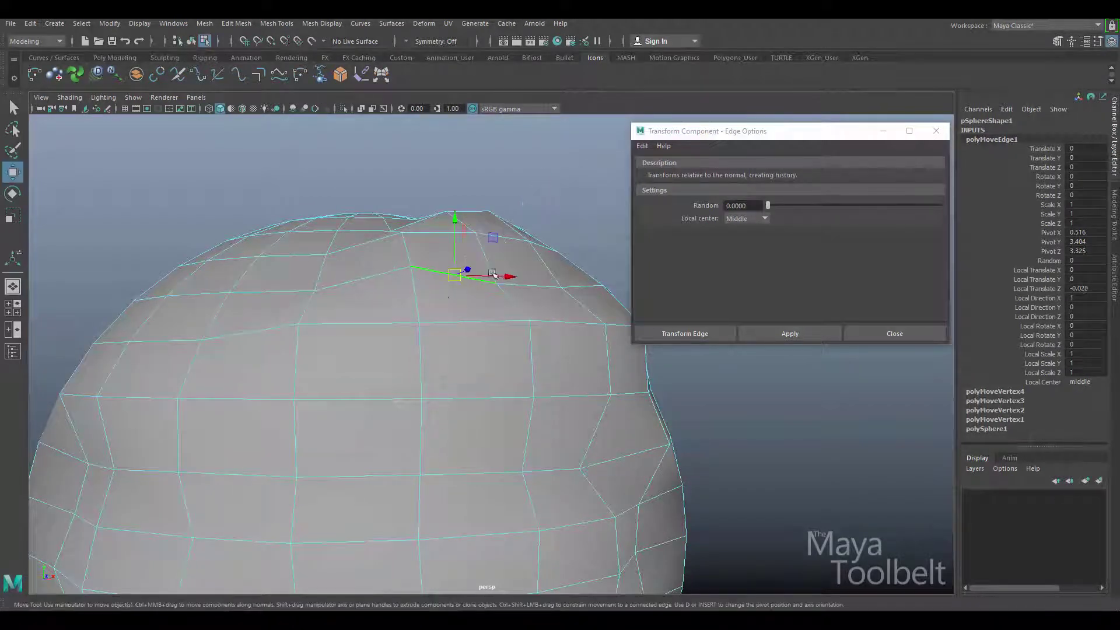
- Apply Transform to the same edge with Local center Start, and try a local Z adjustment before undoing it
{"action": "left_click", "coordinate": [764, 219]}
{"action": "left_click", "coordinate": [743, 240]}
{"action": "left_click", "coordinate": [795, 331]}
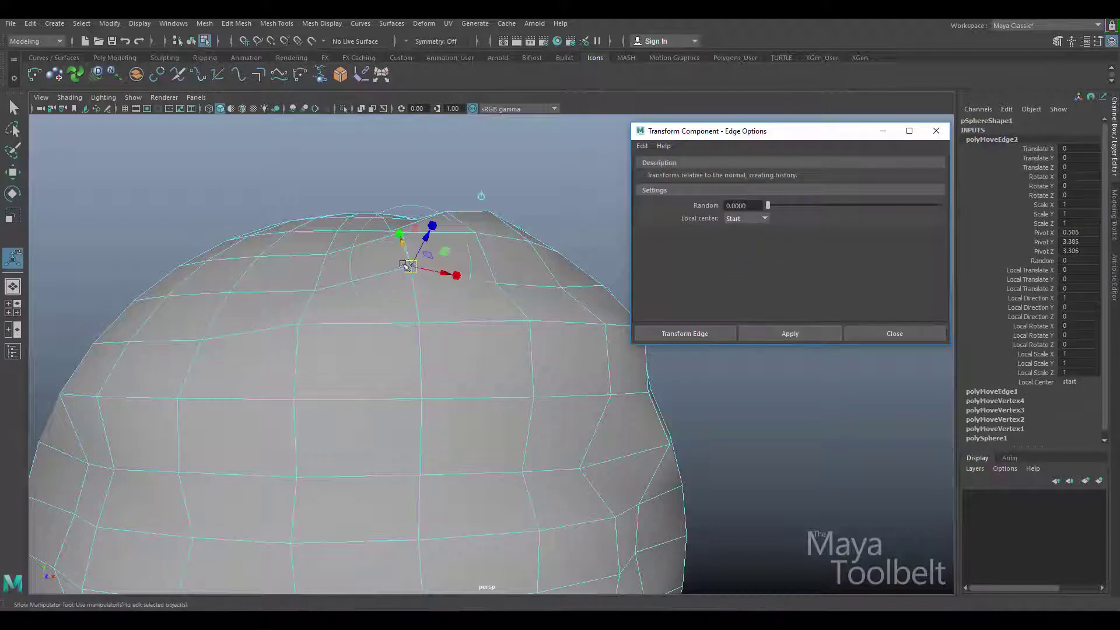
{"action": "left_click_drag", "start_coordinate": [452, 289], "coordinate": [385, 251], "text": "alt"}
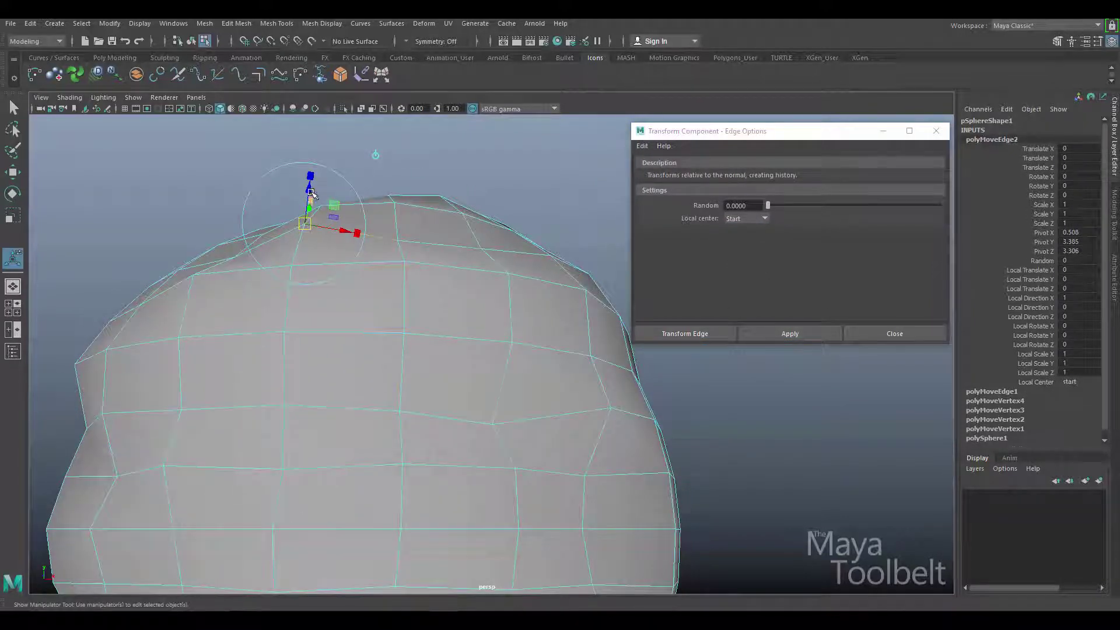
{"action": "left_click_drag", "start_coordinate": [310, 182], "coordinate": [316, 218]}
{"action": "key", "text": "ctrl+z"}
{"action": "left_click_drag", "start_coordinate": [439, 262], "coordinate": [485, 270], "text": "alt"}
{"action": "key", "text": "w"}
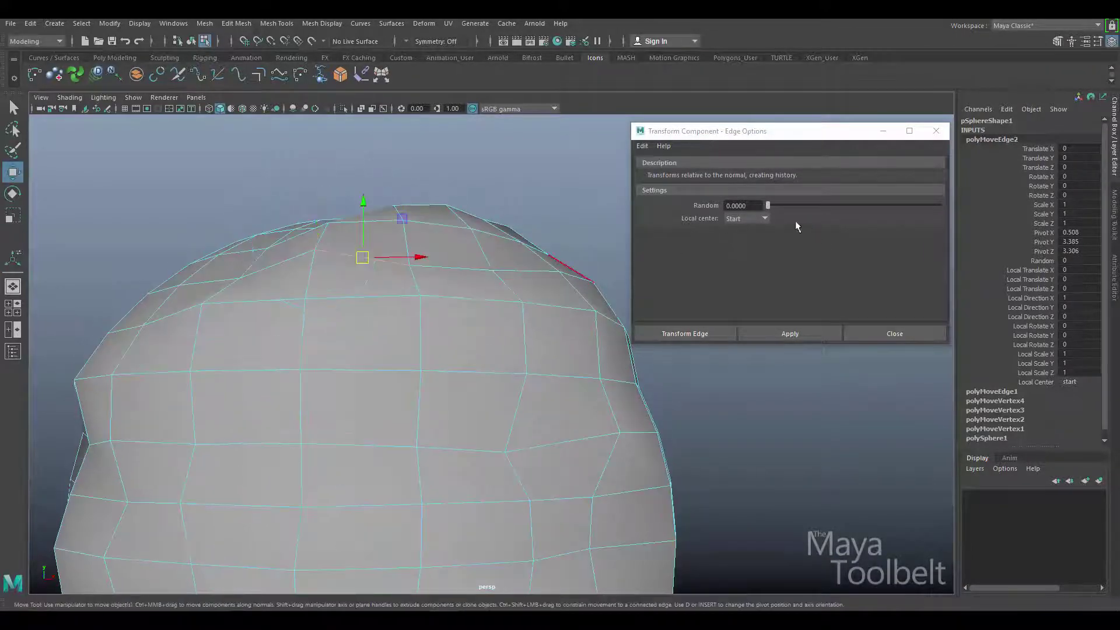
- Apply Transform to the same edge with Local center End, and try a manipulator adjustment before undoing it
{"action": "left_click", "coordinate": [764, 219]}
{"action": "left_click", "coordinate": [749, 255]}
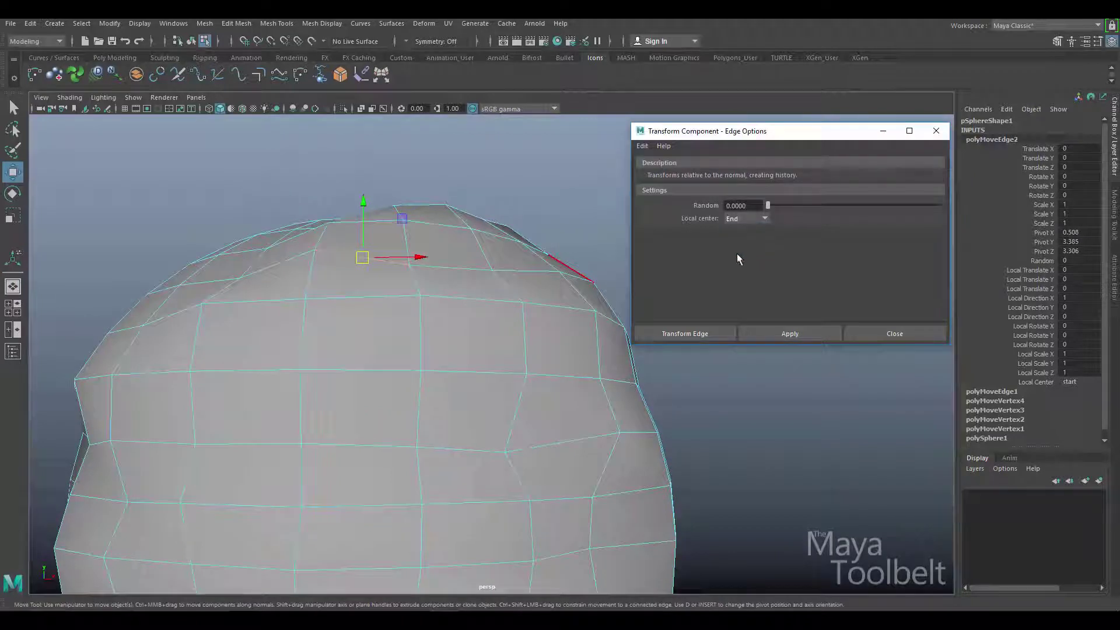
{"action": "left_click", "coordinate": [772, 332]}
{"action": "left_click_drag", "start_coordinate": [424, 237], "coordinate": [416, 211]}
{"action": "key", "text": "ctrl+z"}
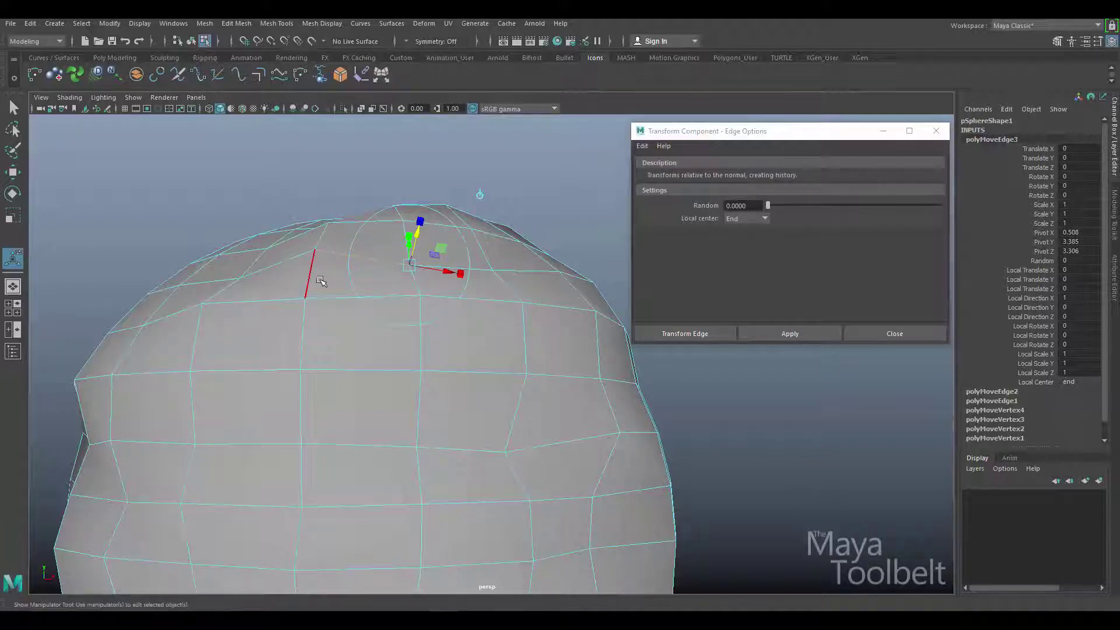
{"action": "key", "text": "w"}
- Select a face on the sphere's upper part and switch component modes to examine the matching Transform options
{"action": "right_click_drag", "start_coordinate": [328, 253], "coordinate": [339, 280]}
{"action": "left_click", "coordinate": [344, 275]}
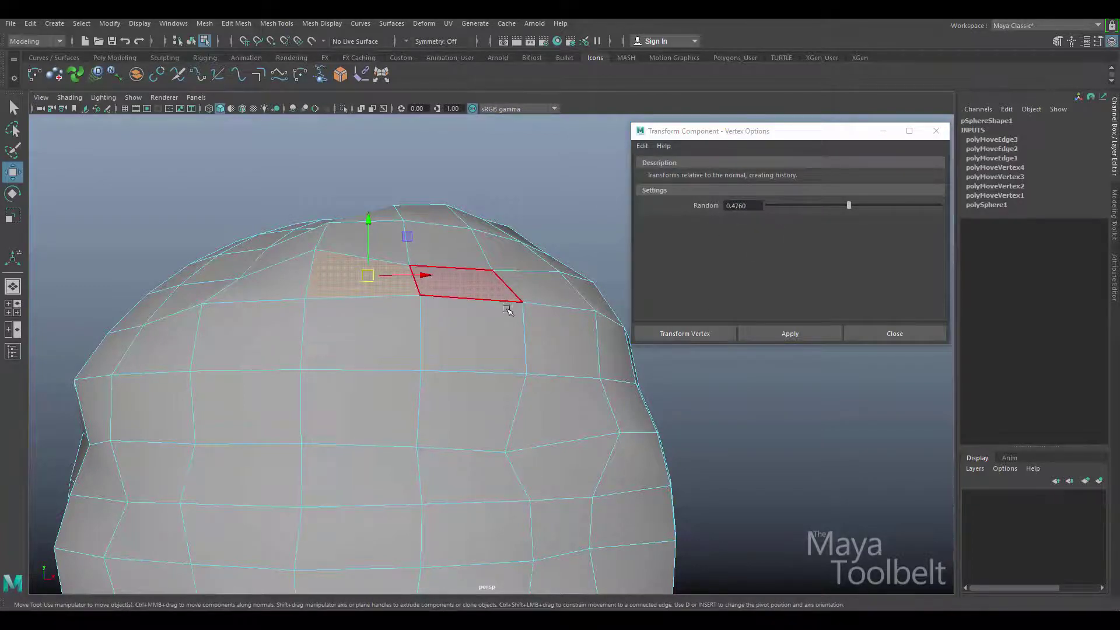
{"action": "left_click_drag", "start_coordinate": [504, 309], "coordinate": [515, 281], "text": "alt"}
{"action": "right_click_drag", "start_coordinate": [472, 283], "coordinate": [426, 250]}
{"action": "left_click", "coordinate": [475, 265]}
{"action": "left_click", "coordinate": [549, 338]}
{"action": "left_click", "coordinate": [758, 218]}
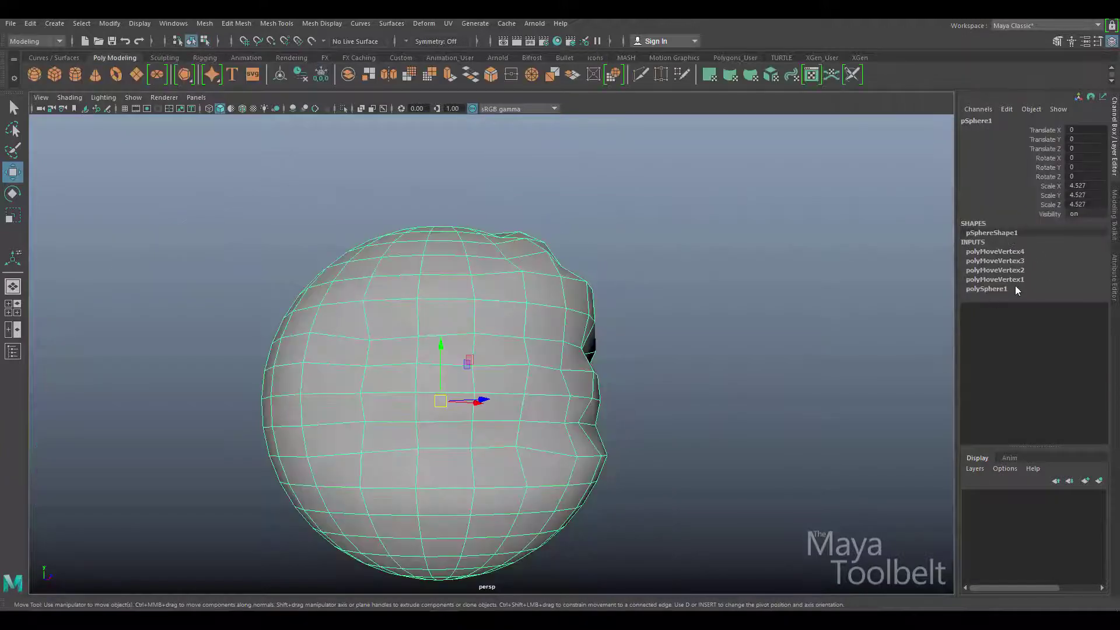
- Examine the attributes of the sphere's polyMoveVertex4, polyMoveVertex3 and polyMoveVertex2 history nodes
{"action": "left_click", "coordinate": [989, 250]}
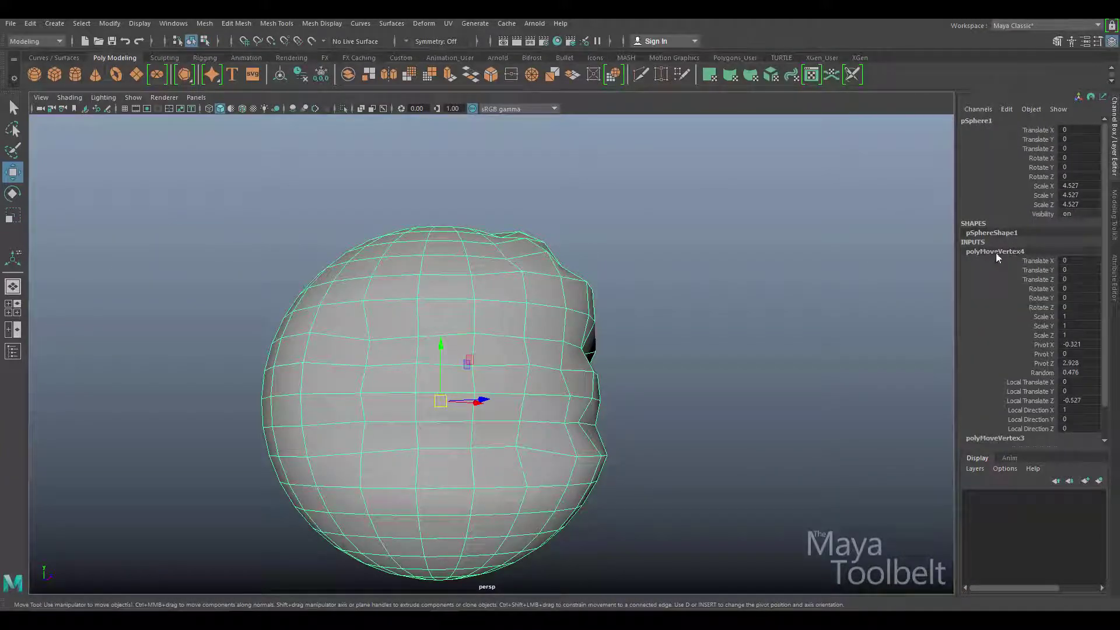
{"action": "left_click", "coordinate": [993, 437]}
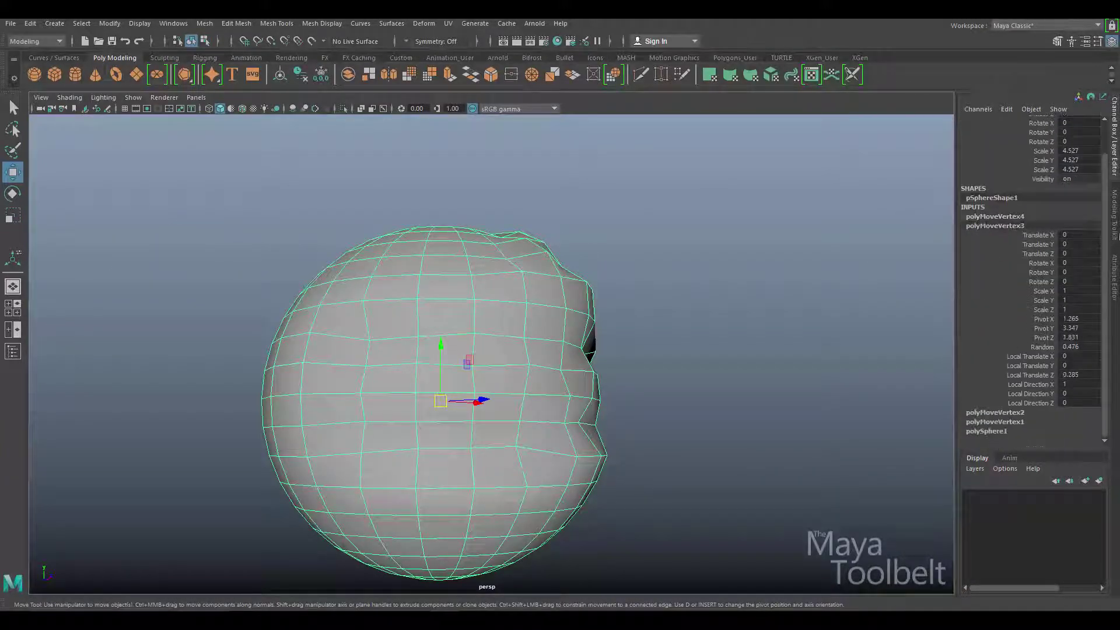
{"action": "left_click", "coordinate": [1009, 413]}
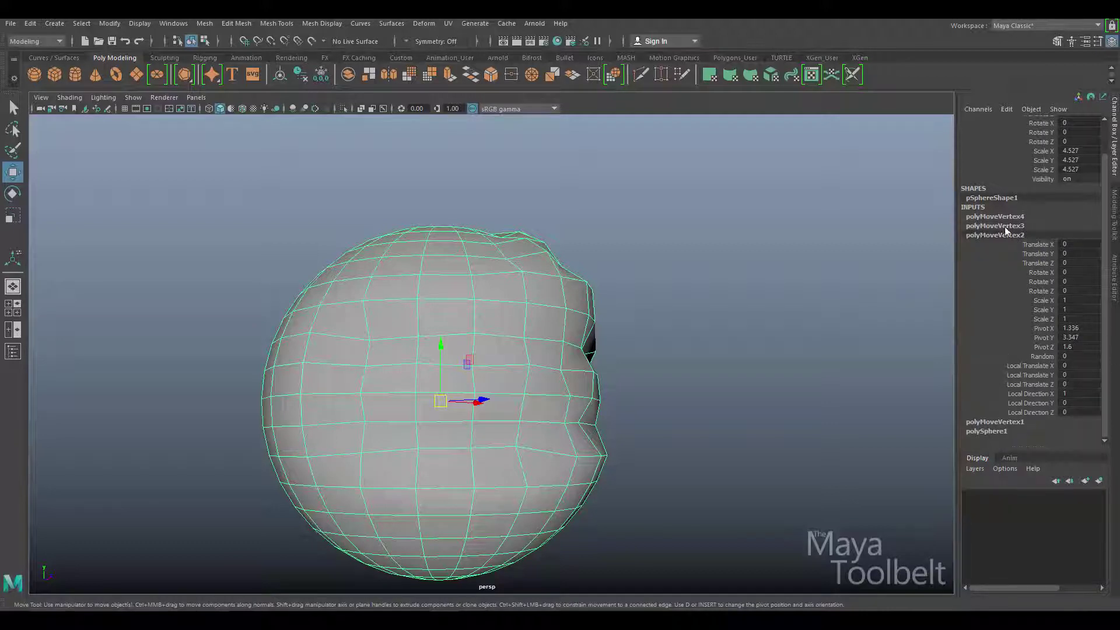
- Activate the Show Manipulator Tool and step through the polyMoveVertex history nodes to inspect each one's manipulator on the sphere
{"action": "left_click_drag", "start_coordinate": [529, 304], "coordinate": [523, 326], "text": "alt"}
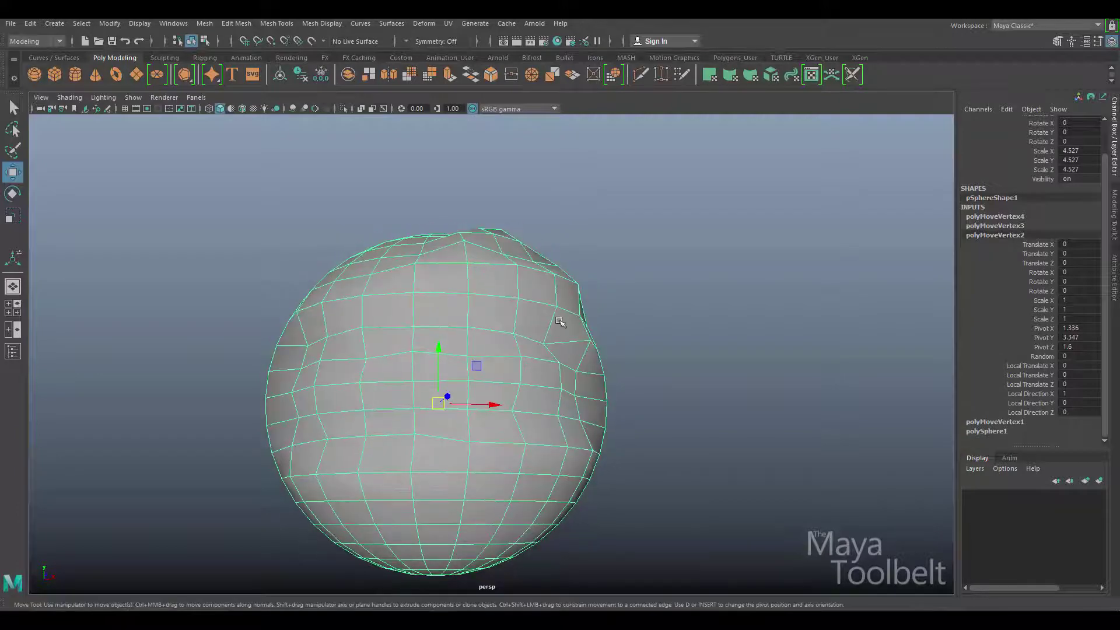
{"action": "left_click", "coordinate": [13, 263]}
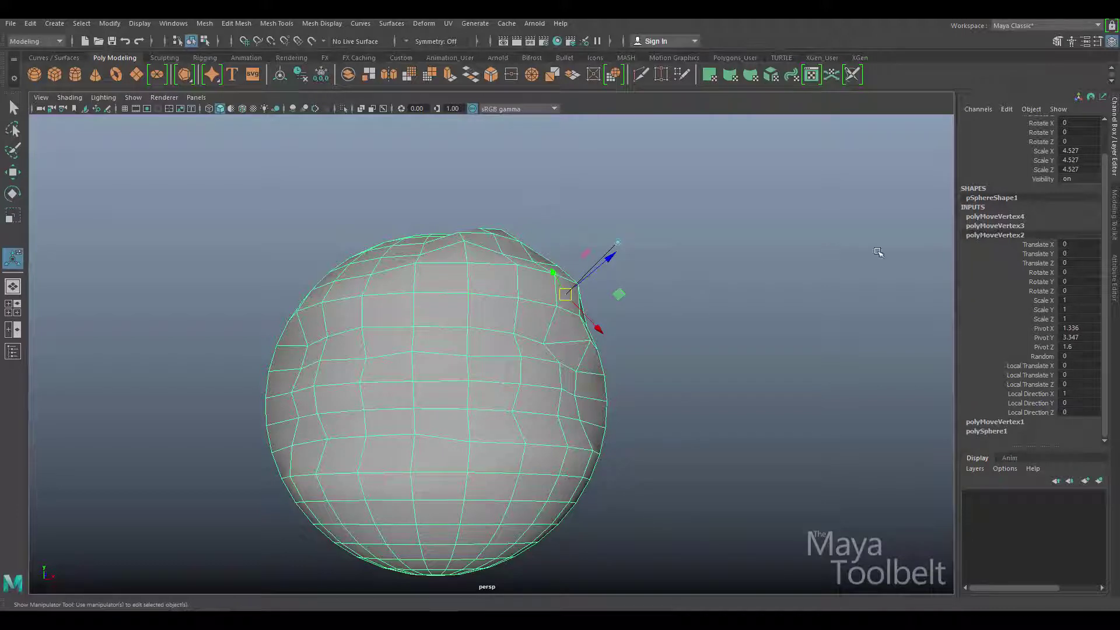
{"action": "left_click", "coordinate": [1011, 217]}
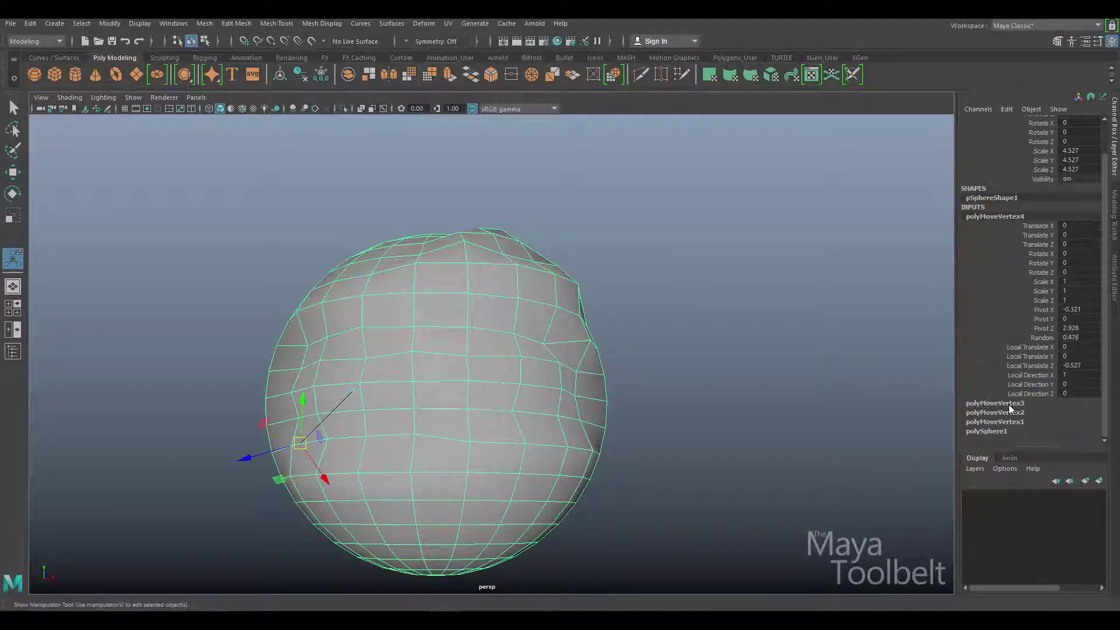
{"action": "left_click", "coordinate": [1008, 404]}
{"action": "left_click", "coordinate": [1014, 413]}
{"action": "left_click", "coordinate": [1009, 421]}
{"action": "left_click", "coordinate": [1002, 233]}
{"action": "left_click", "coordinate": [1005, 216]}
{"action": "left_click", "coordinate": [1005, 405]}
{"action": "left_click", "coordinate": [1007, 414]}
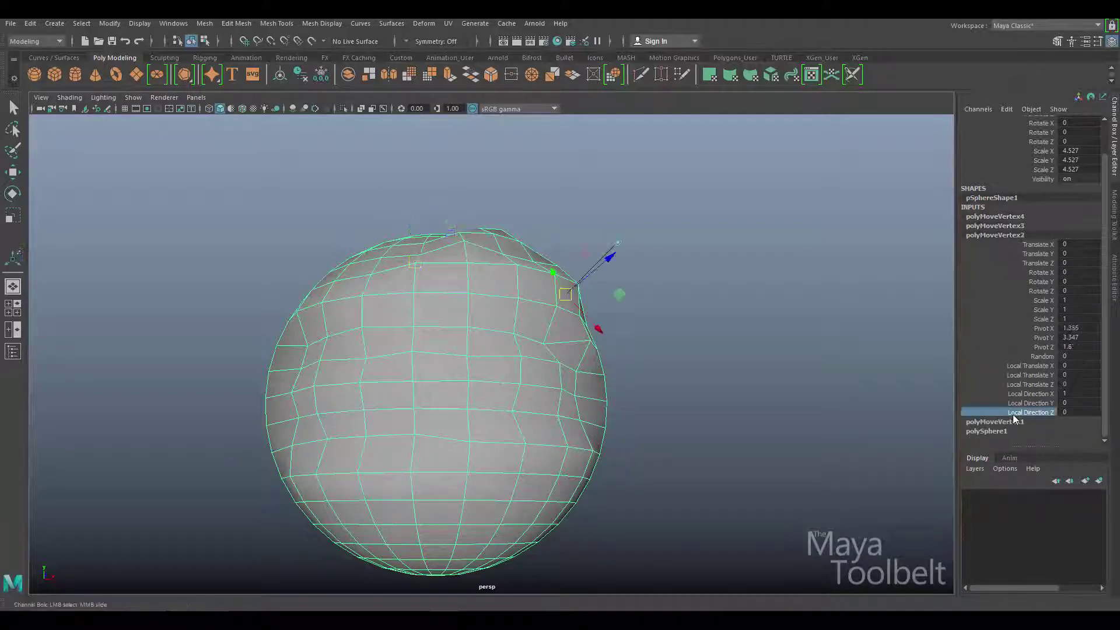
{"action": "left_click", "coordinate": [1021, 423]}
{"action": "left_click", "coordinate": [1012, 234]}
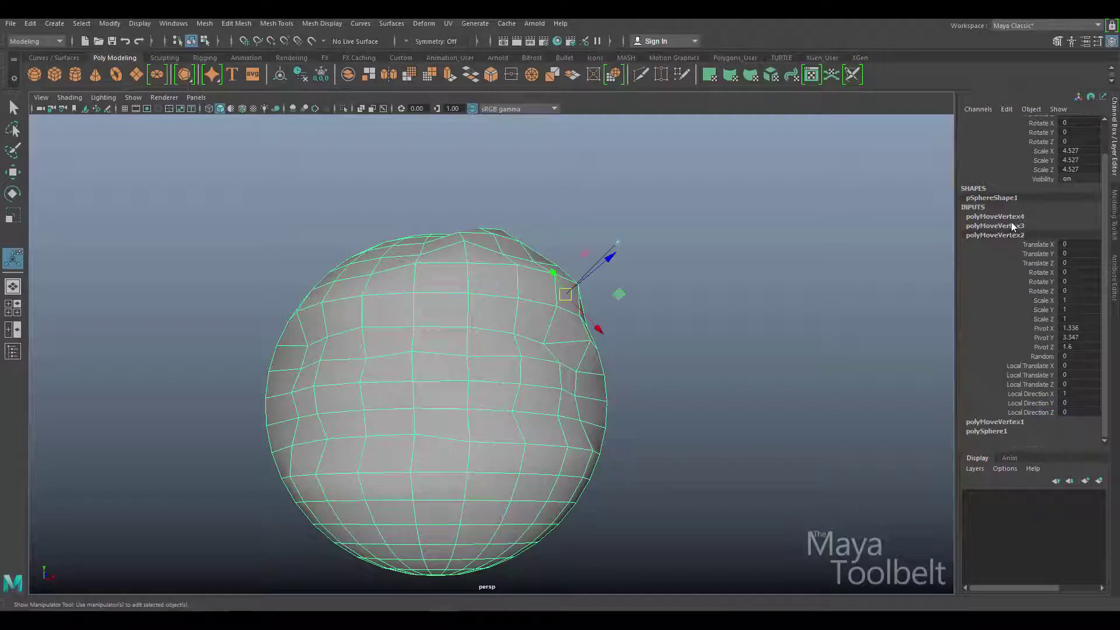
{"action": "left_click", "coordinate": [1013, 226]}
{"action": "left_click", "coordinate": [1015, 217]}
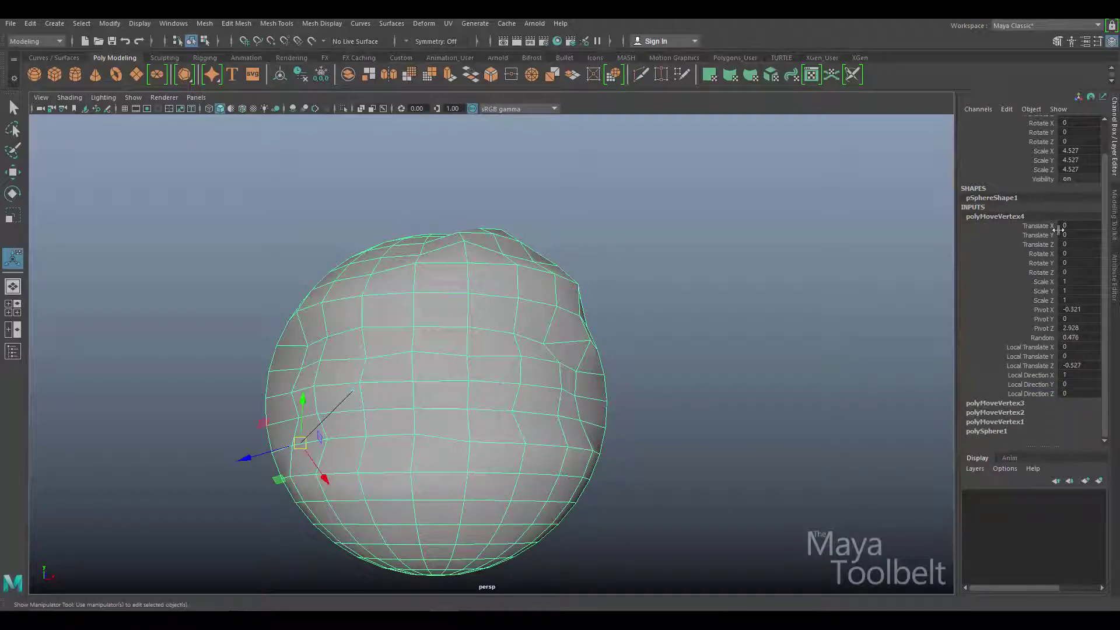
{"action": "left_click_drag", "start_coordinate": [388, 439], "coordinate": [410, 415], "text": "alt"}
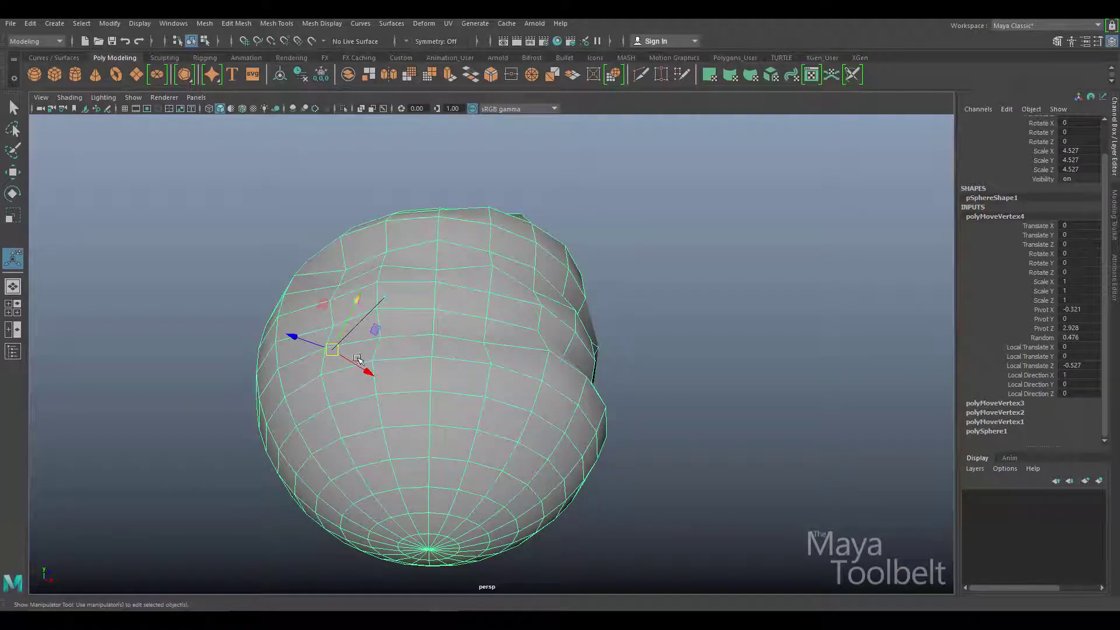
{"action": "left_click_drag", "start_coordinate": [670, 289], "coordinate": [692, 282], "text": "alt"}
- Open the detailed attributes of the polyMoveVertex nodes and set polyMoveVertex3's Random to 0.376
{"action": "left_click", "coordinate": [1115, 269]}
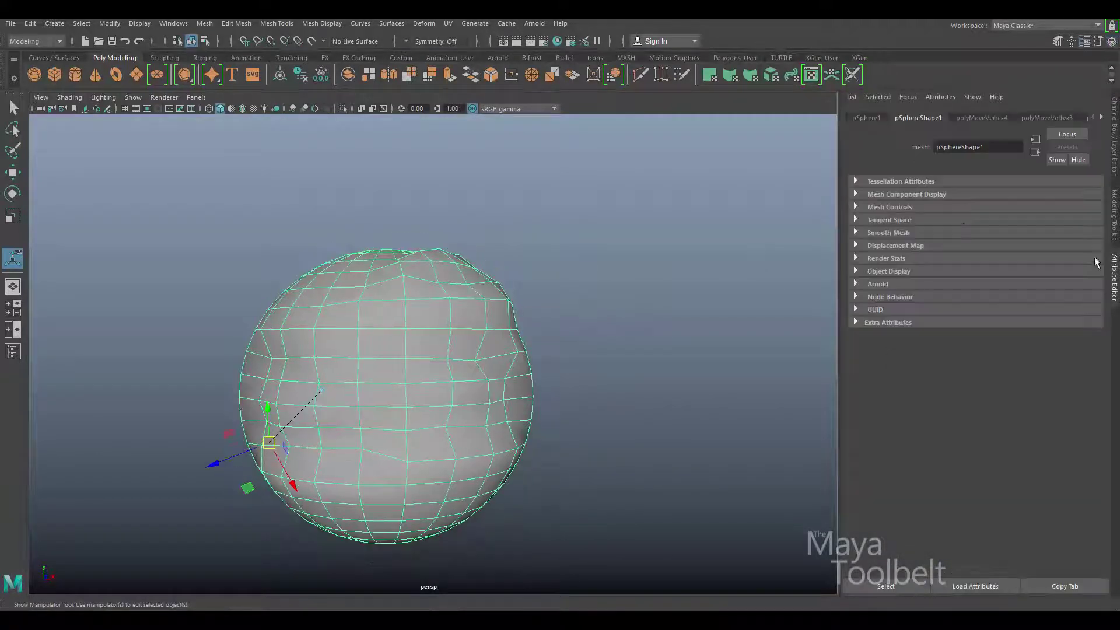
{"action": "left_click", "coordinate": [980, 118]}
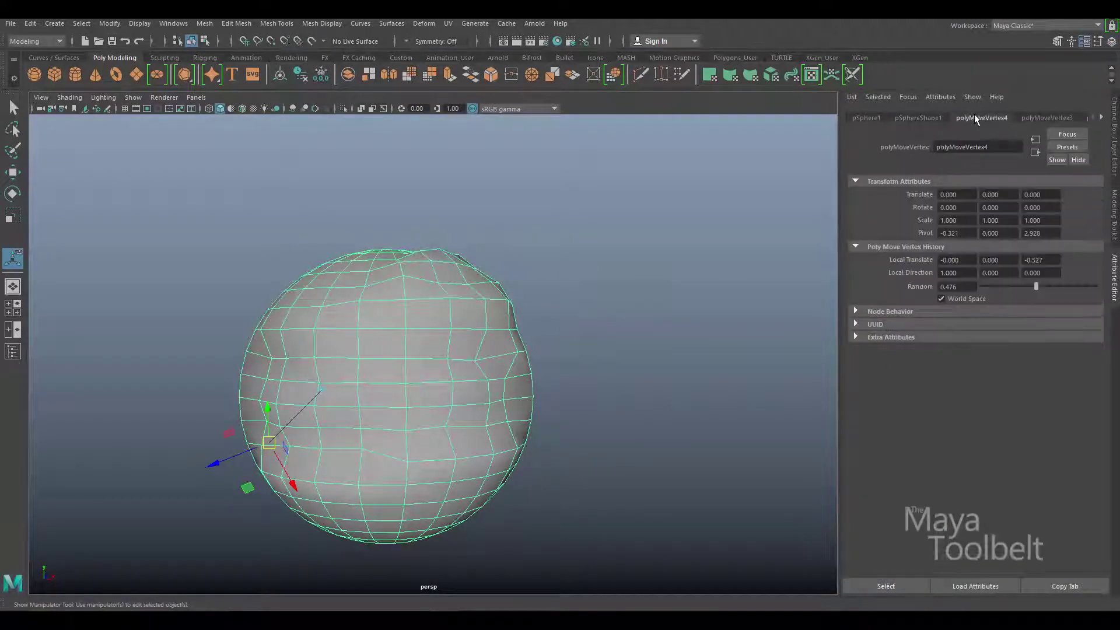
{"action": "left_click", "coordinate": [1045, 119]}
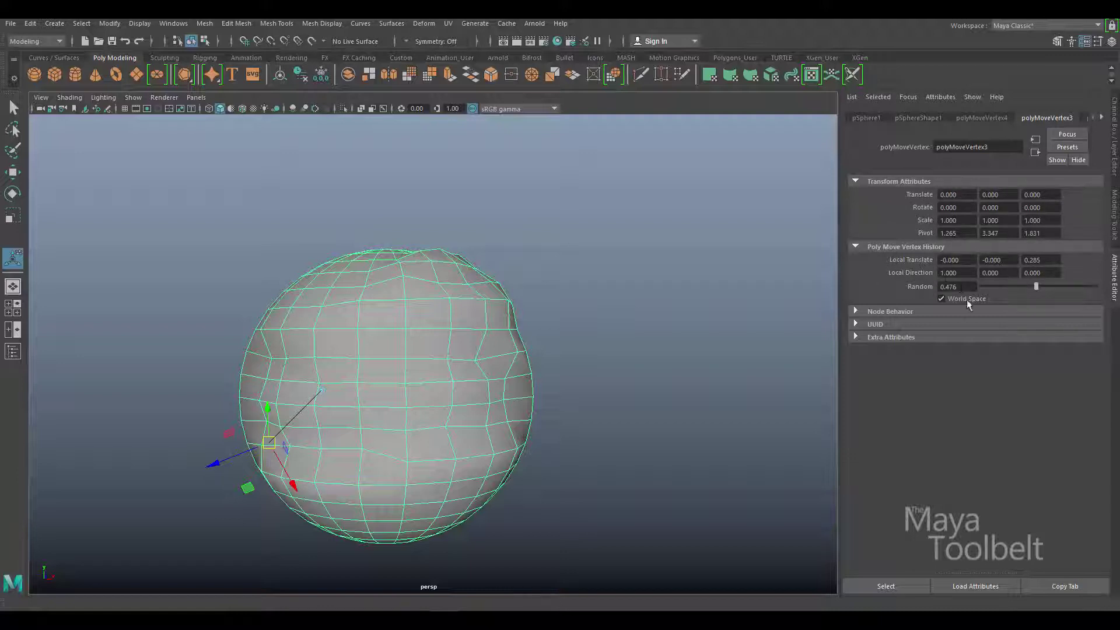
{"action": "left_click_drag", "start_coordinate": [1036, 287], "coordinate": [1025, 286]}
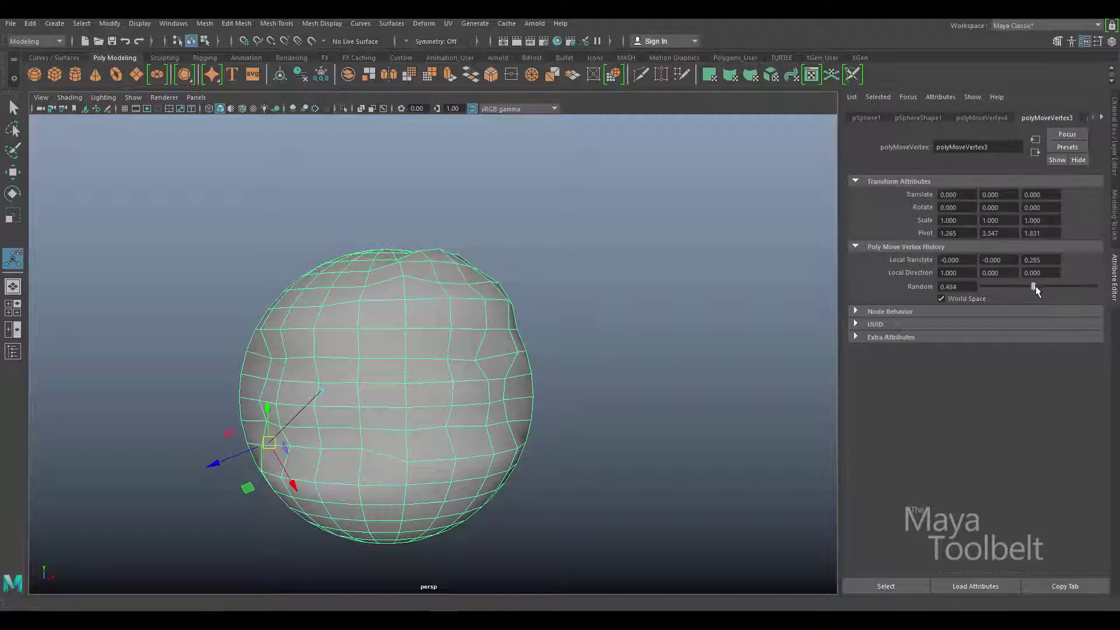
- Toggle polyMoveVertex3's World Space option off and on several times to compare the vertex displacement, ending with it enabled
{"action": "left_click", "coordinate": [942, 298]}
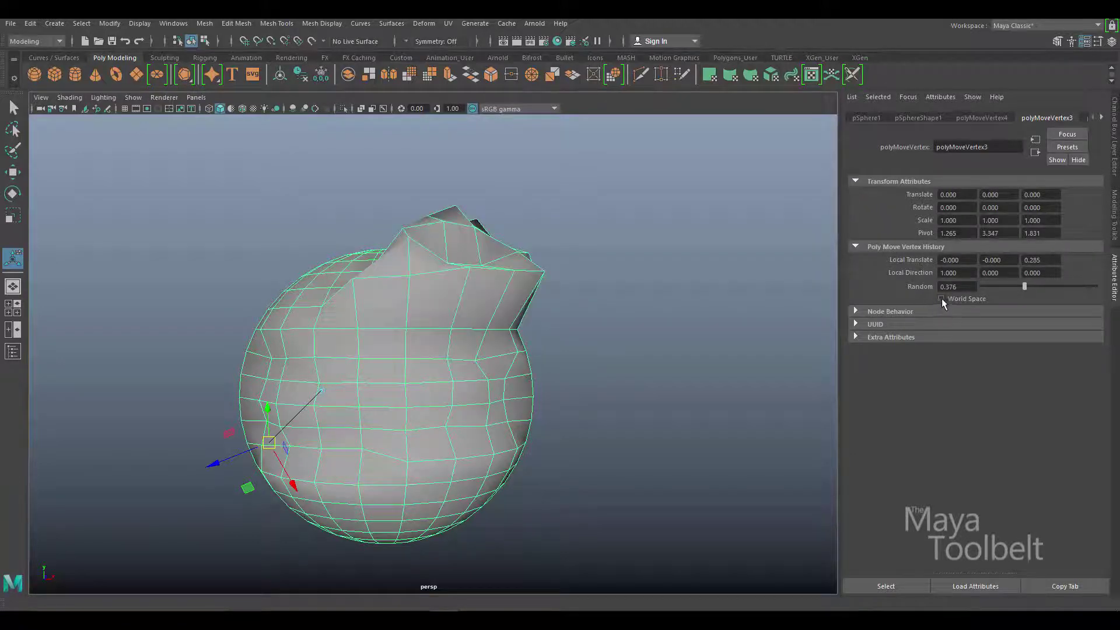
{"action": "left_click", "coordinate": [943, 299]}
{"action": "left_click", "coordinate": [942, 298]}
{"action": "left_click", "coordinate": [941, 298]}
{"action": "left_click", "coordinate": [942, 298]}
{"action": "left_click", "coordinate": [943, 298]}
{"action": "left_click", "coordinate": [942, 297]}
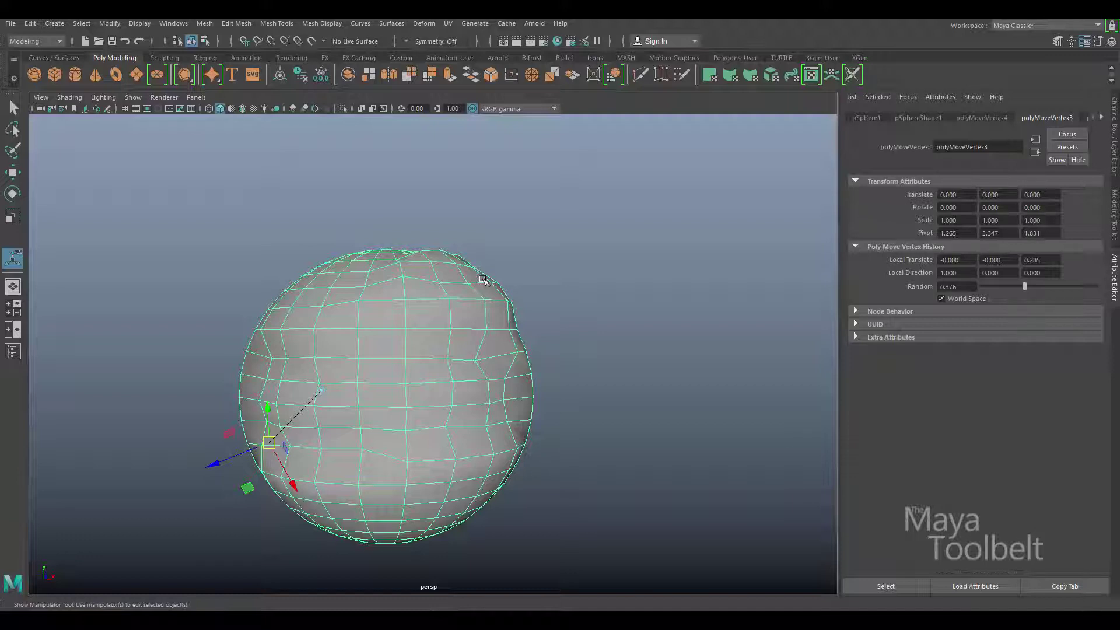
- Locate the Transform command, reselect the sphere, and review its channel values and history nodes from around the mesh
{"action": "left_click", "coordinate": [236, 24]}
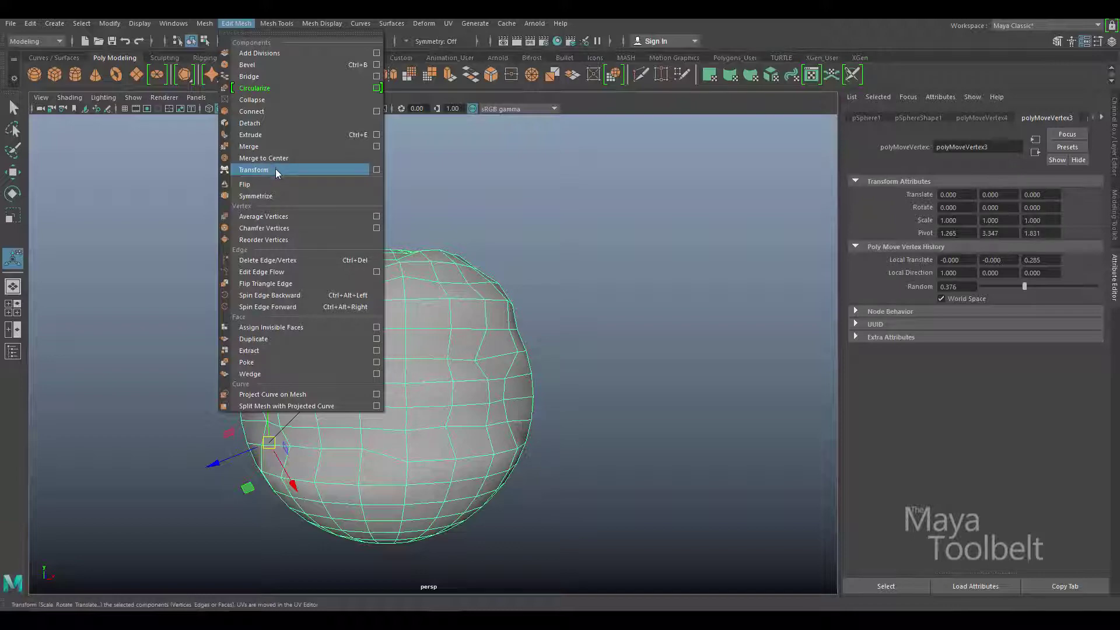
{"action": "left_click", "coordinate": [549, 172]}
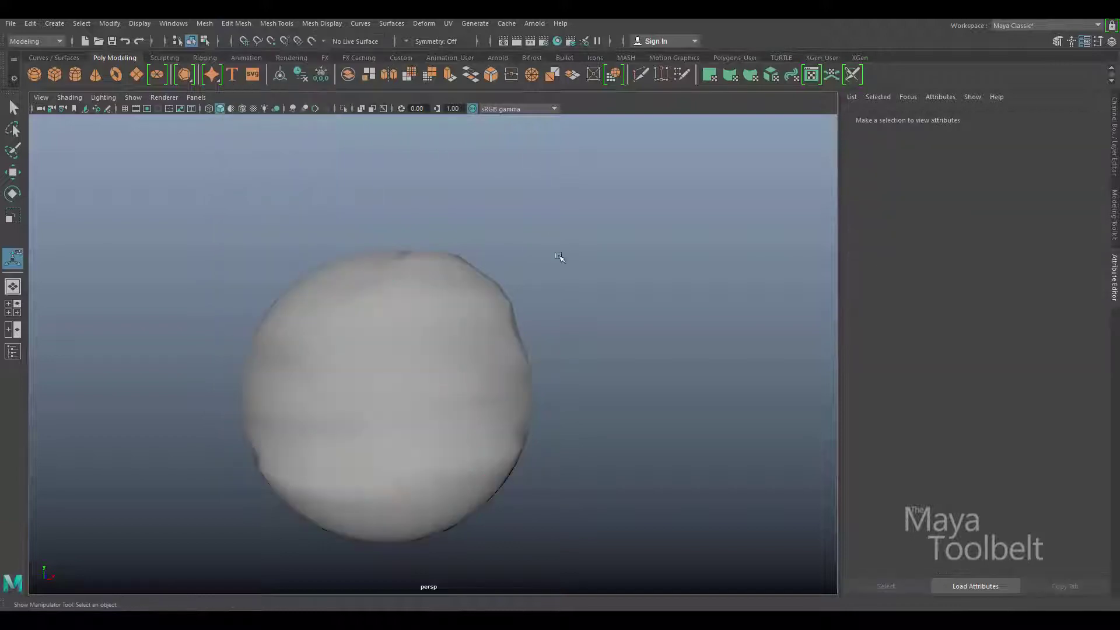
{"action": "left_click", "coordinate": [440, 341]}
{"action": "left_click_drag", "start_coordinate": [569, 350], "coordinate": [604, 350], "text": "alt"}
{"action": "key", "text": "ctrl+a"}
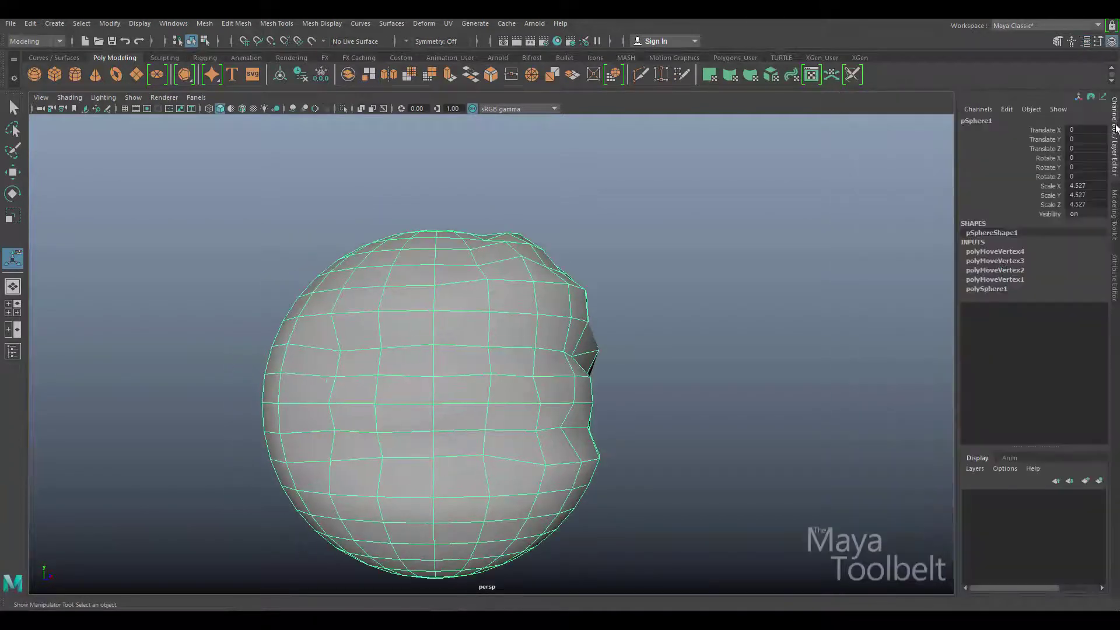
{"action": "left_click_drag", "start_coordinate": [694, 370], "coordinate": [665, 375], "text": "alt"}
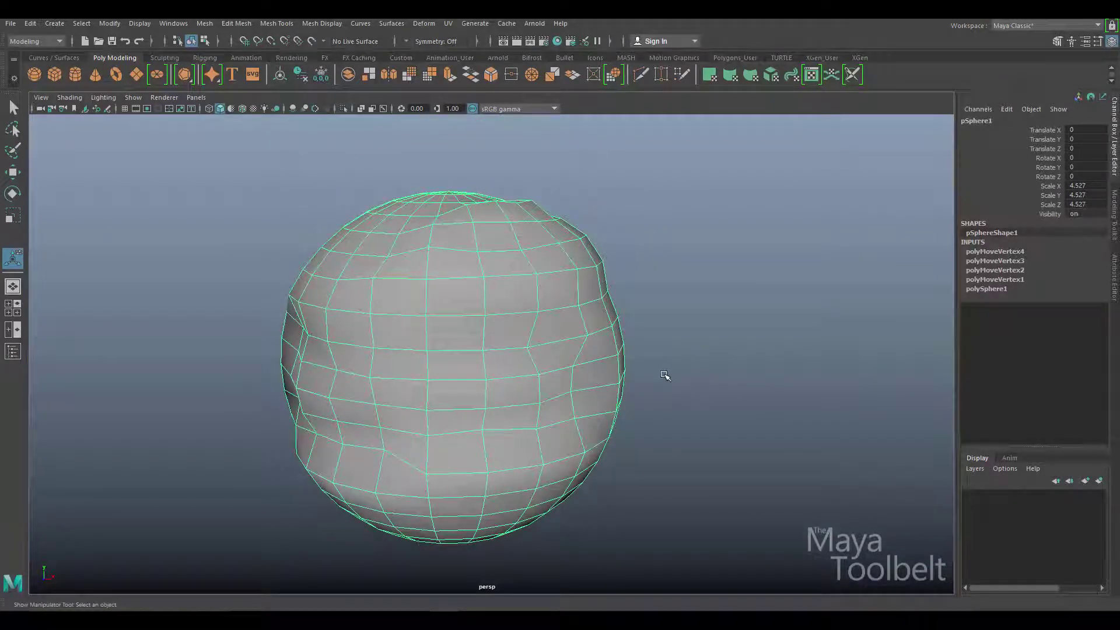